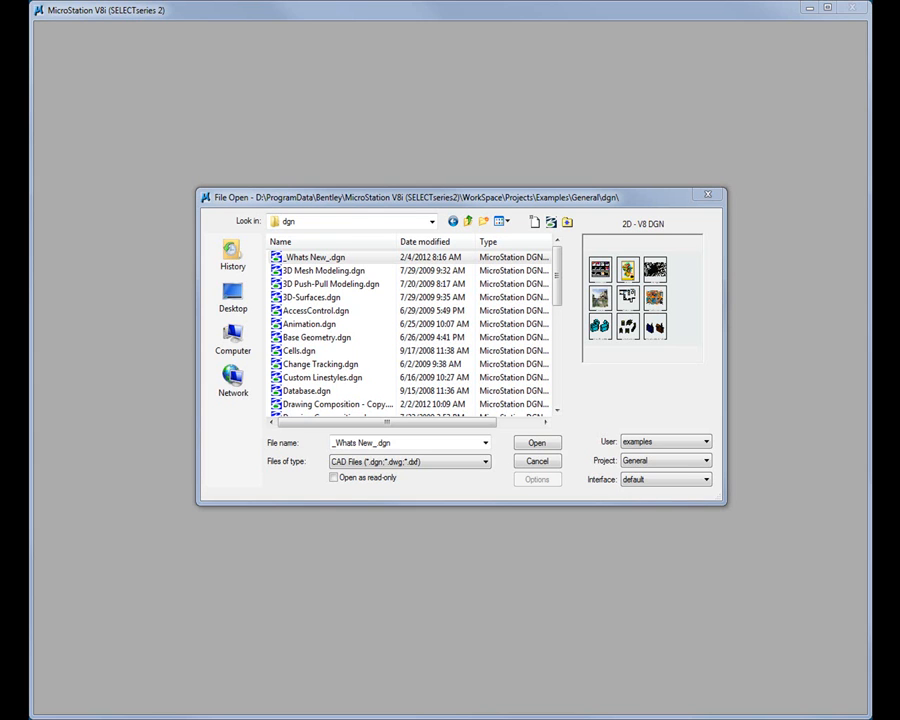
Step: Set the workspace user to untitled and the project to No Project
left_click(277, 207)
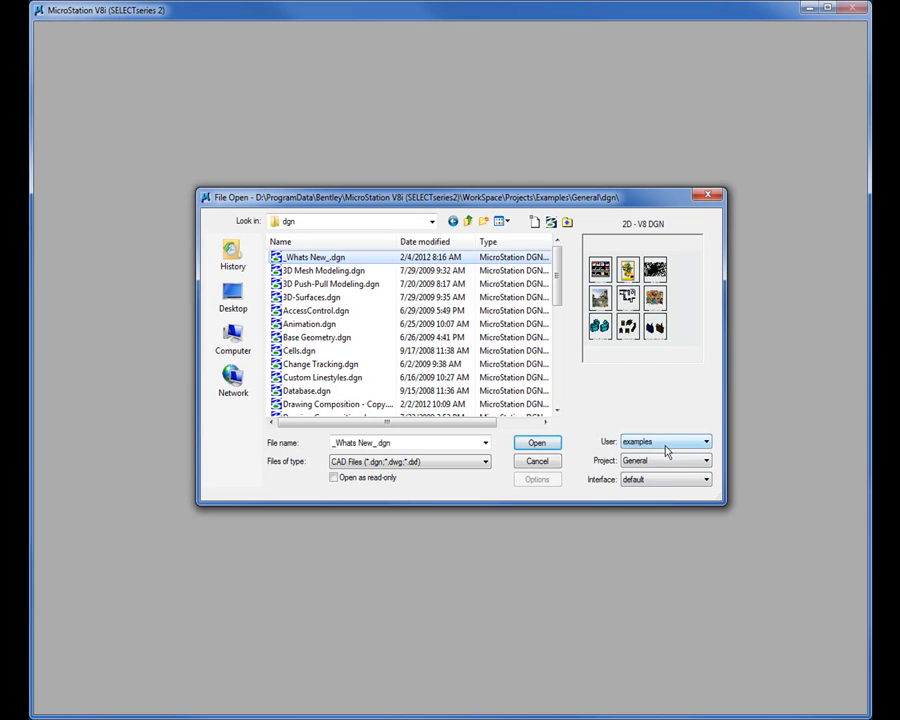
left_click(665, 448)
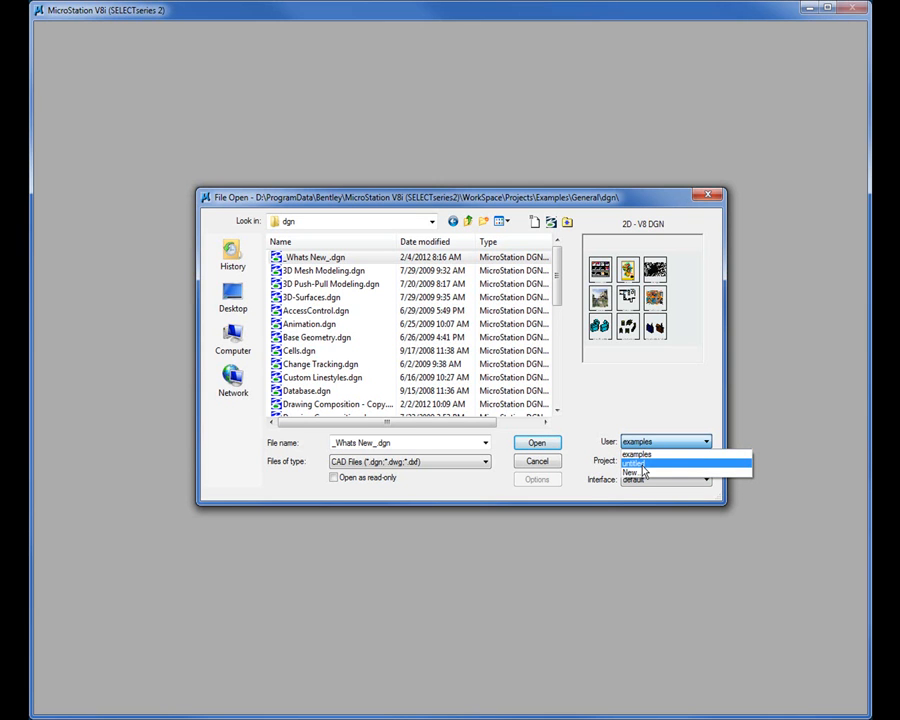
left_click(641, 464)
left_click(667, 462)
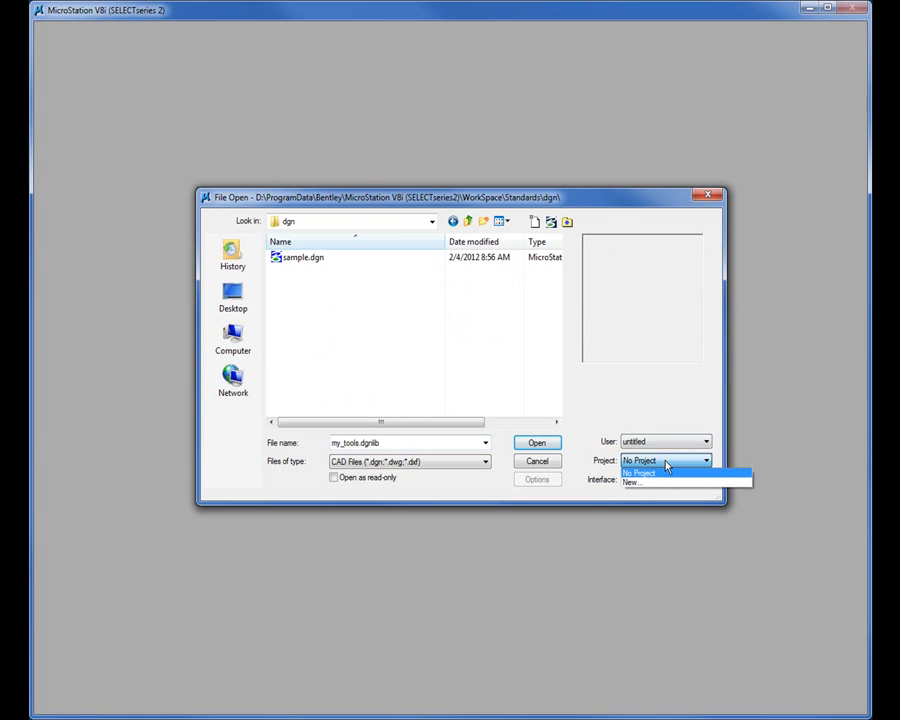
left_click(645, 473)
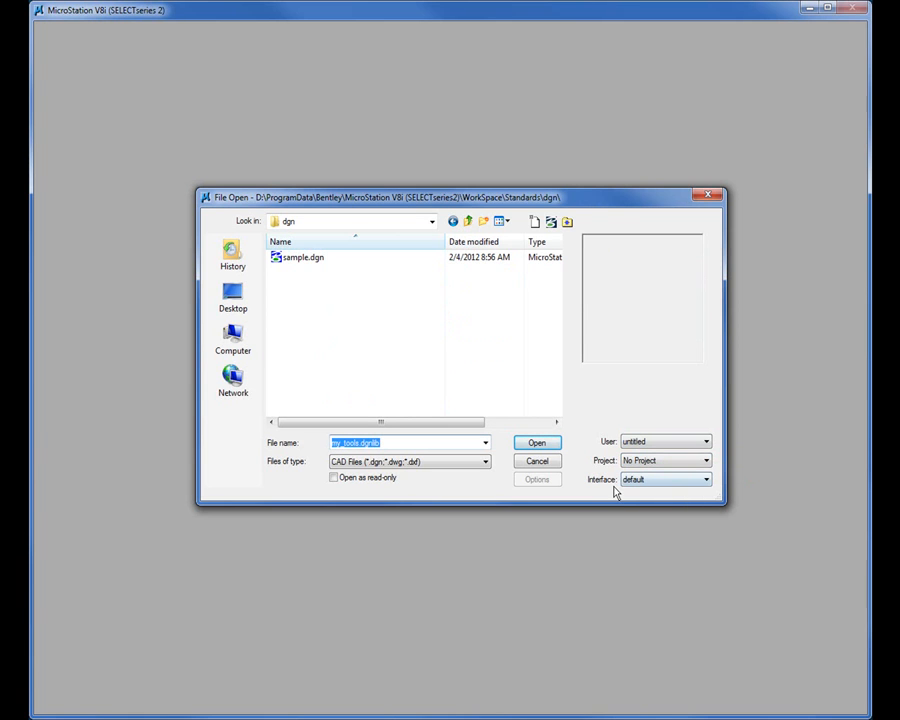
Step: Create a new user interface named my_tools for the workspace
left_click(647, 487)
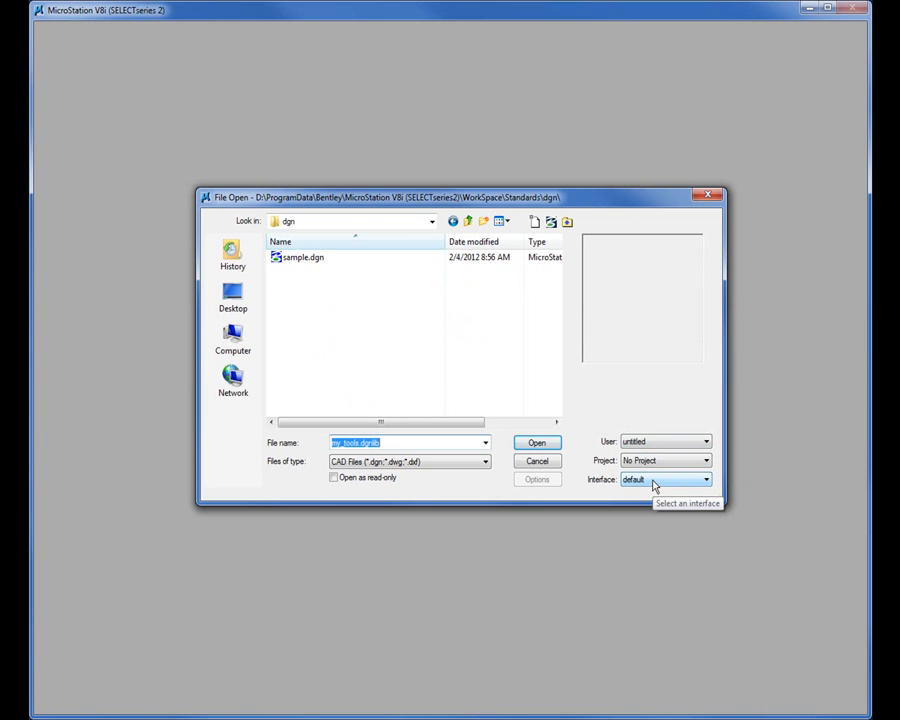
left_click(655, 488)
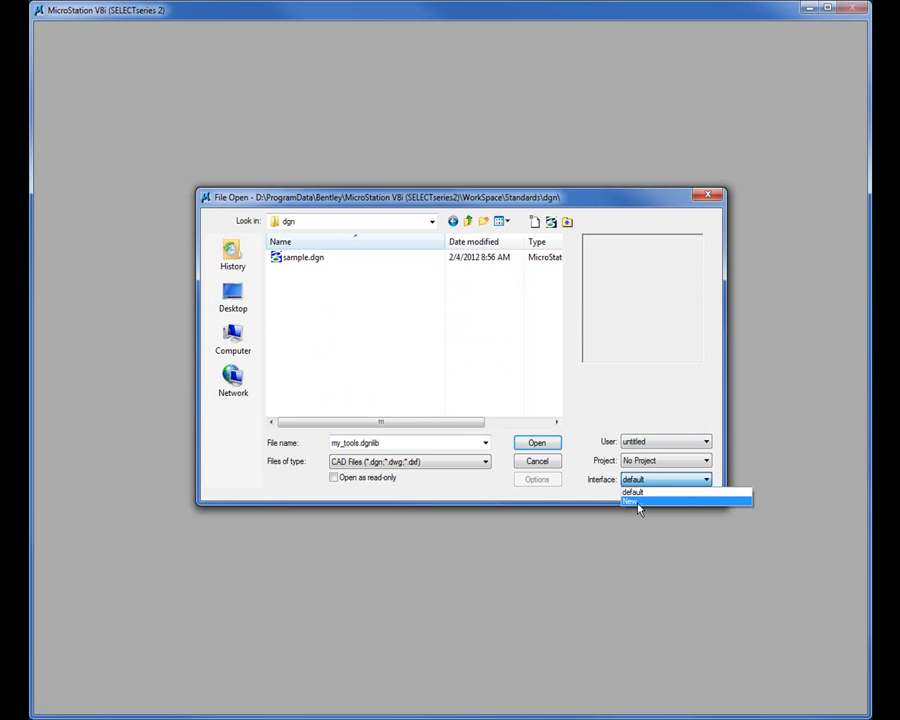
left_click(637, 503)
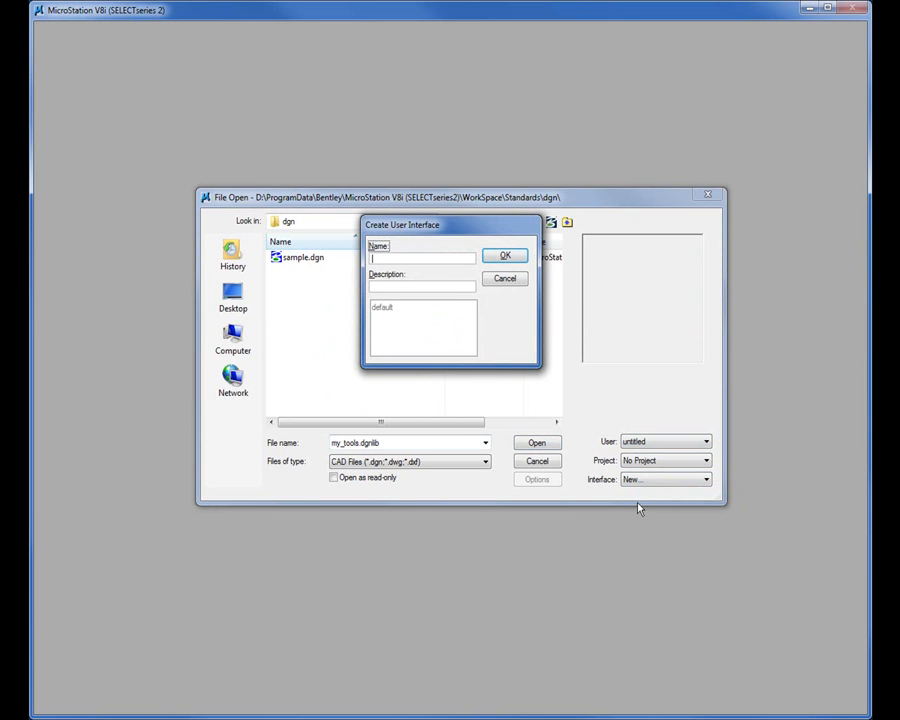
left_click_drag(422, 231, 403, 173)
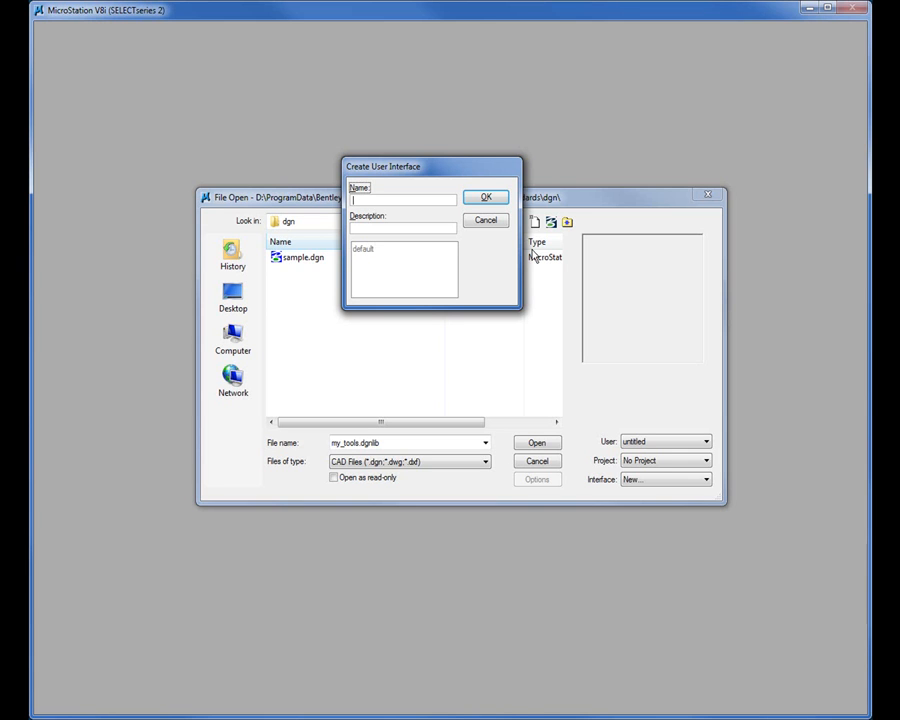
type("my_tools")
left_click(484, 199)
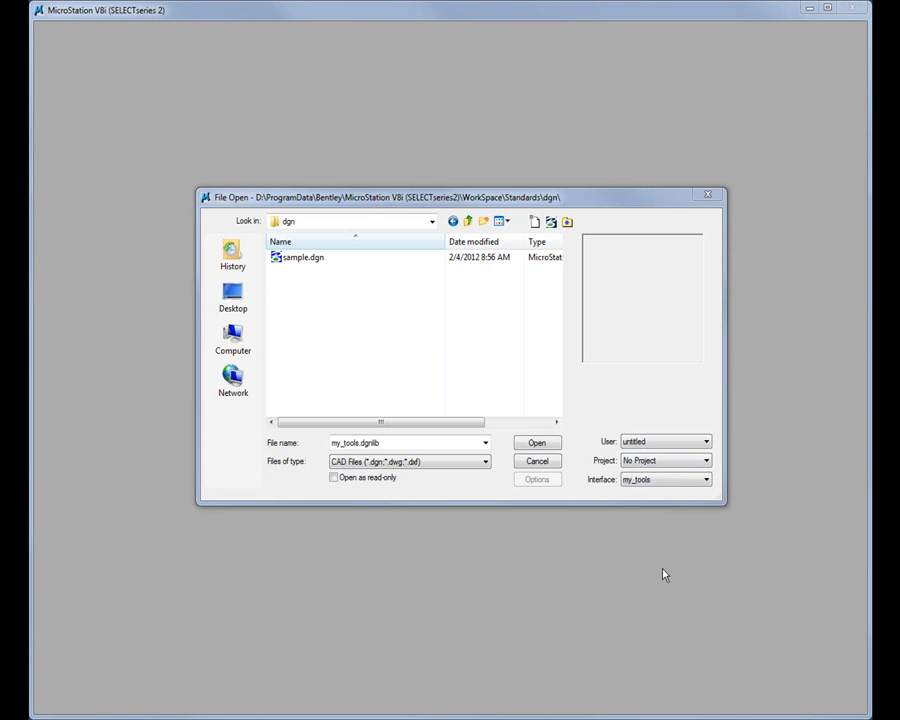
Step: Browse to the WorkSpace\Interfaces\MicroStation\my_tools folder
left_click(362, 207)
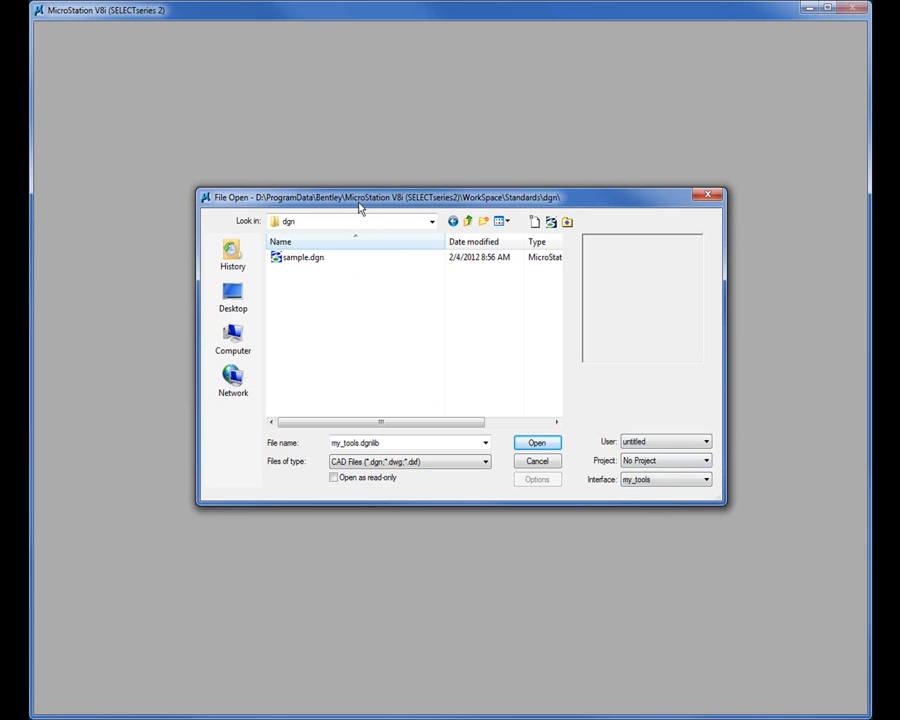
left_click(294, 226)
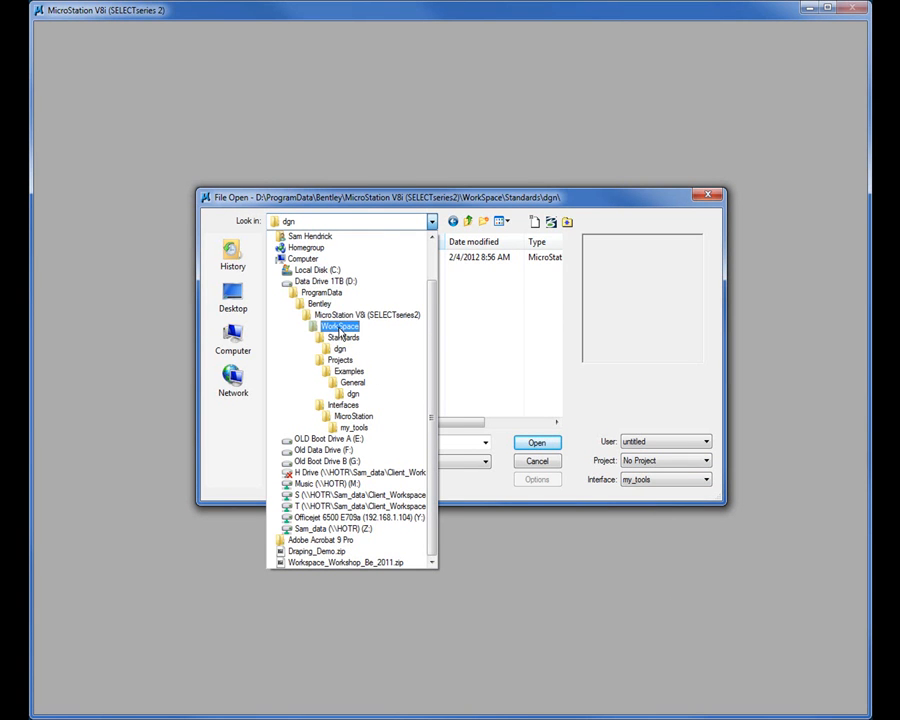
left_click(340, 327)
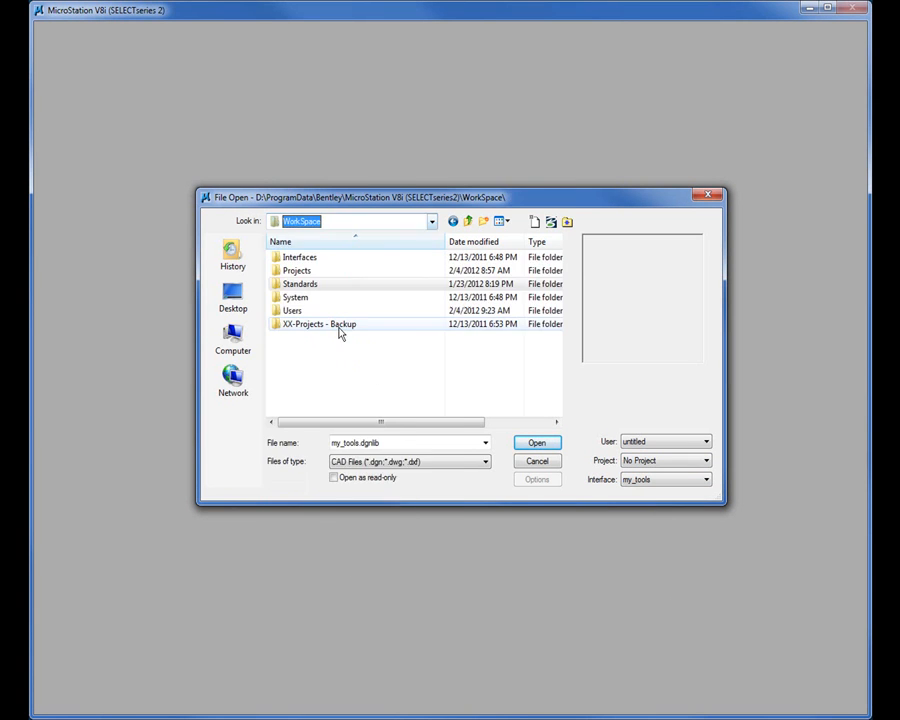
double_click(299, 259)
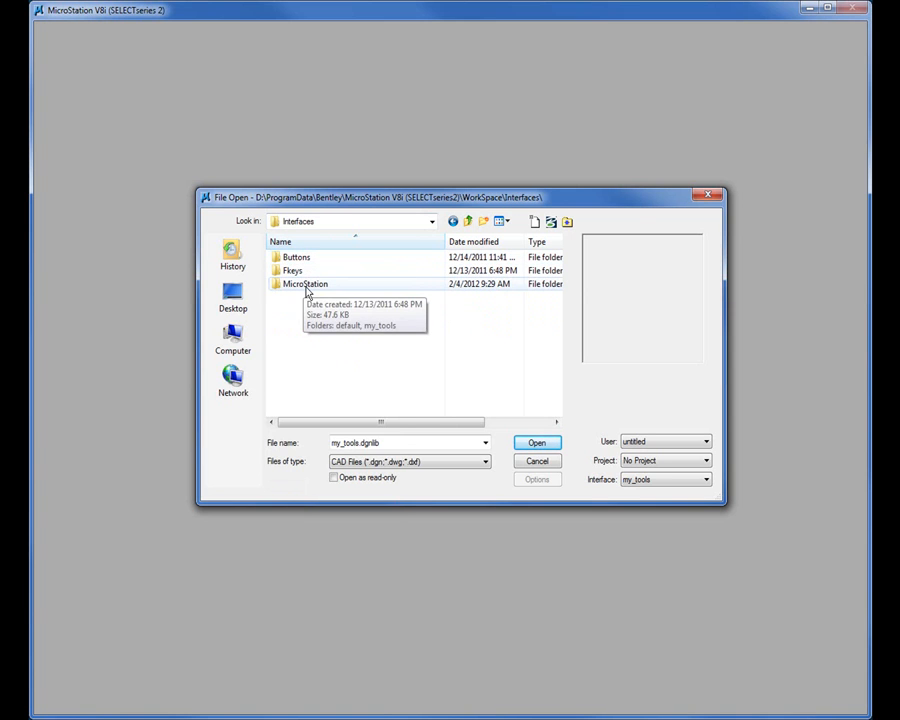
double_click(315, 285)
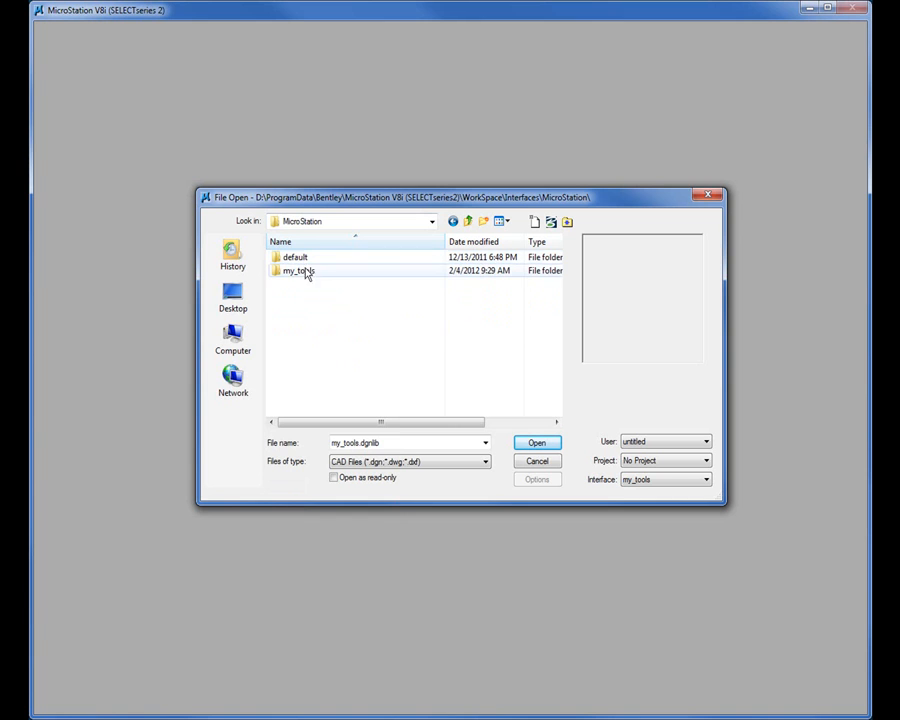
mouse_move(306, 279)
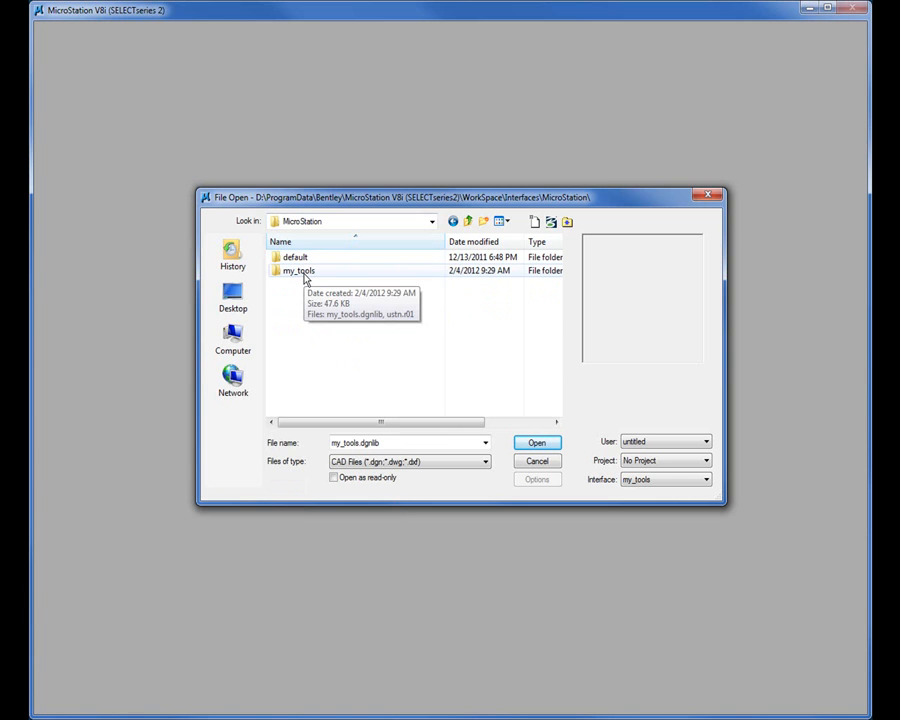
double_click(305, 277)
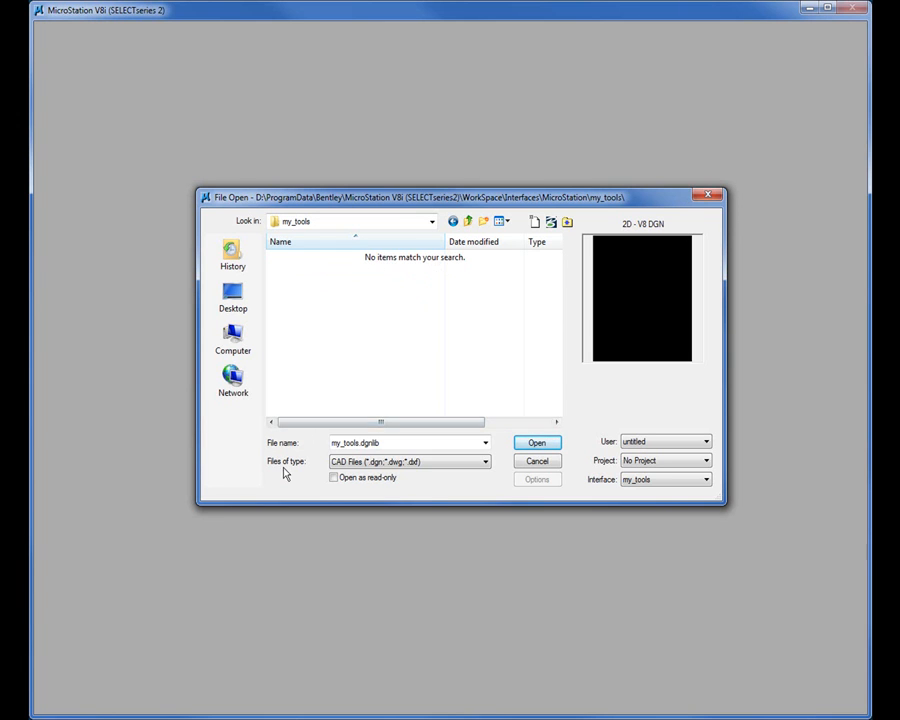
Step: Filter the file list to DGN Library Files (*.dgnlib) and open my_tools.dgnlib
left_click(427, 467)
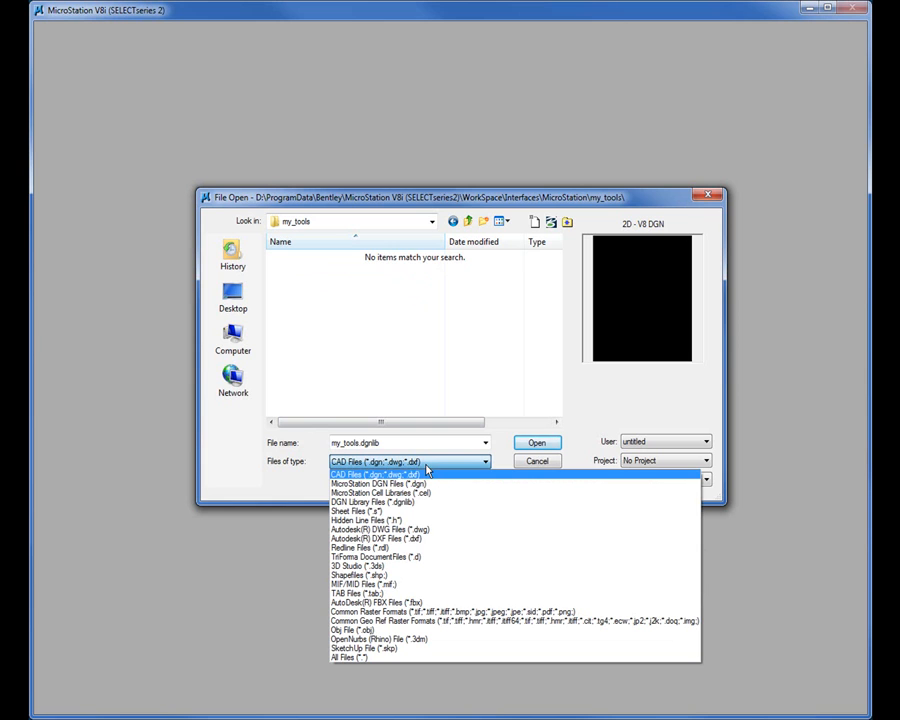
left_click(390, 502)
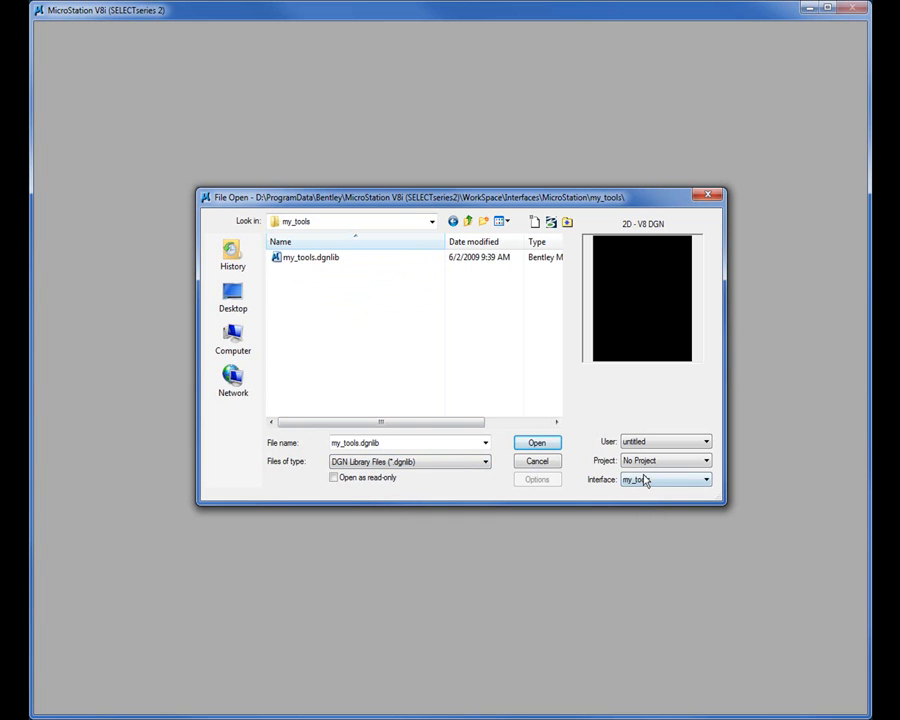
double_click(309, 259)
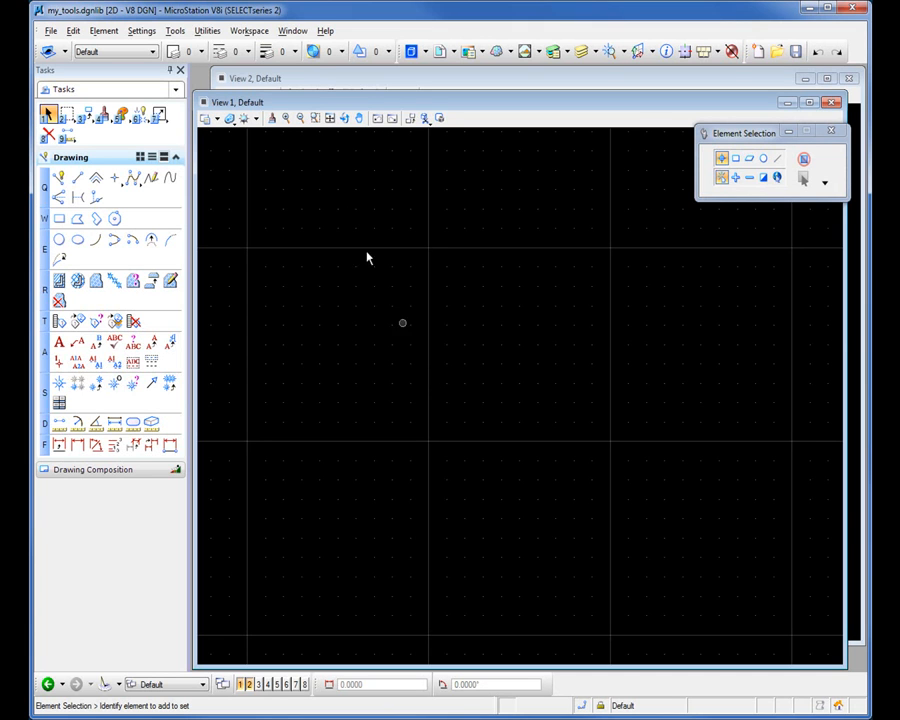
Step: Examine the paths and description of the MS_GUIDGNLIBLIST variable in the workspace configuration, leaving it without changes
left_click(252, 32)
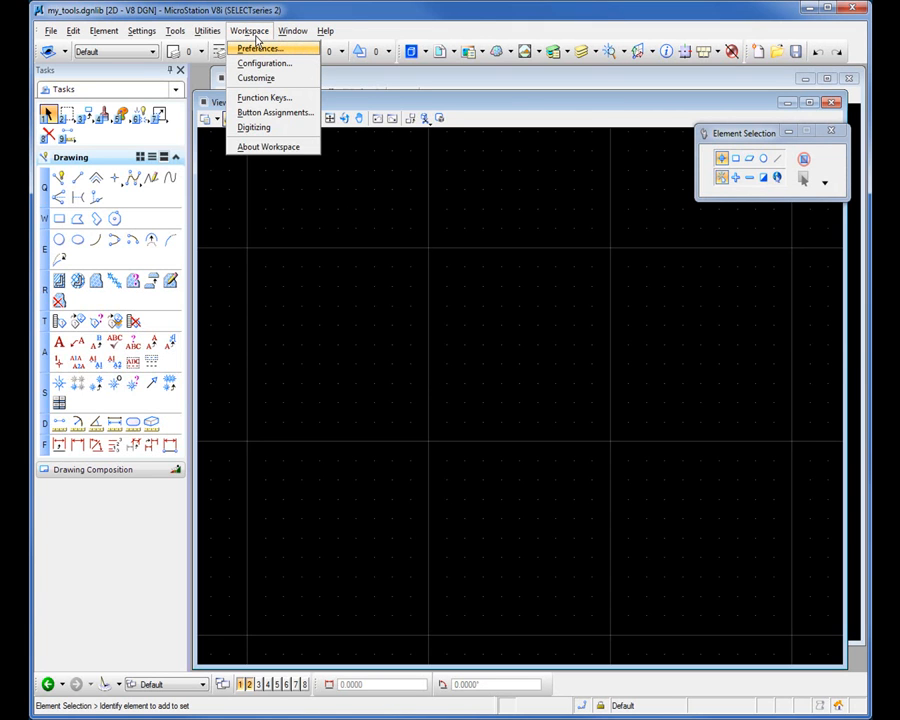
left_click(263, 64)
scroll(511, 252, "down", 4)
scroll(511, 252, "down", 15)
scroll(436, 252, "down", 12)
scroll(412, 252, "down", 12)
scroll(419, 245, "down", 12)
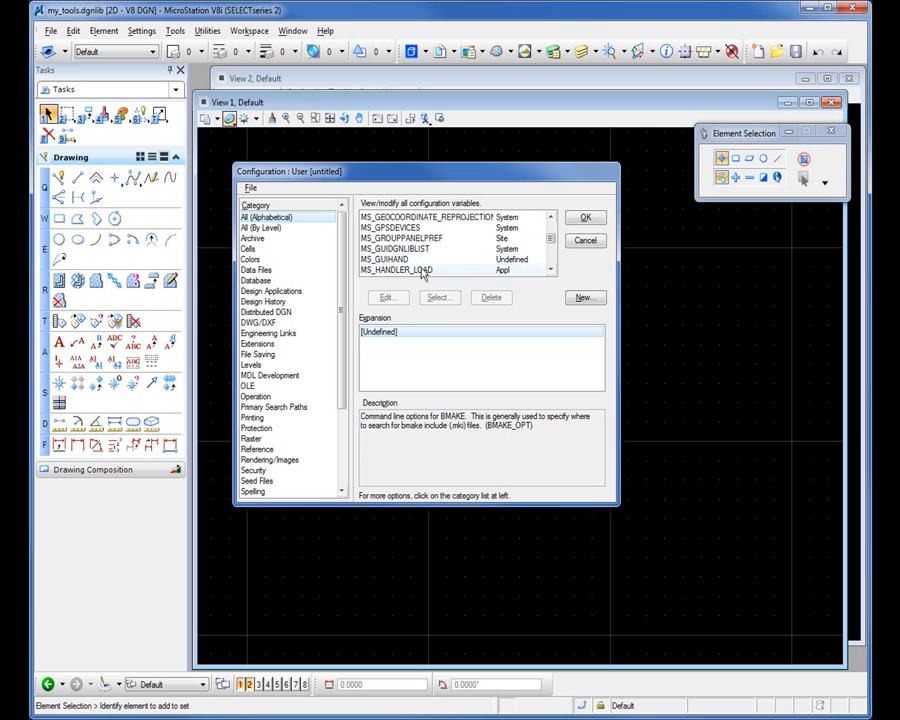
left_click(368, 249)
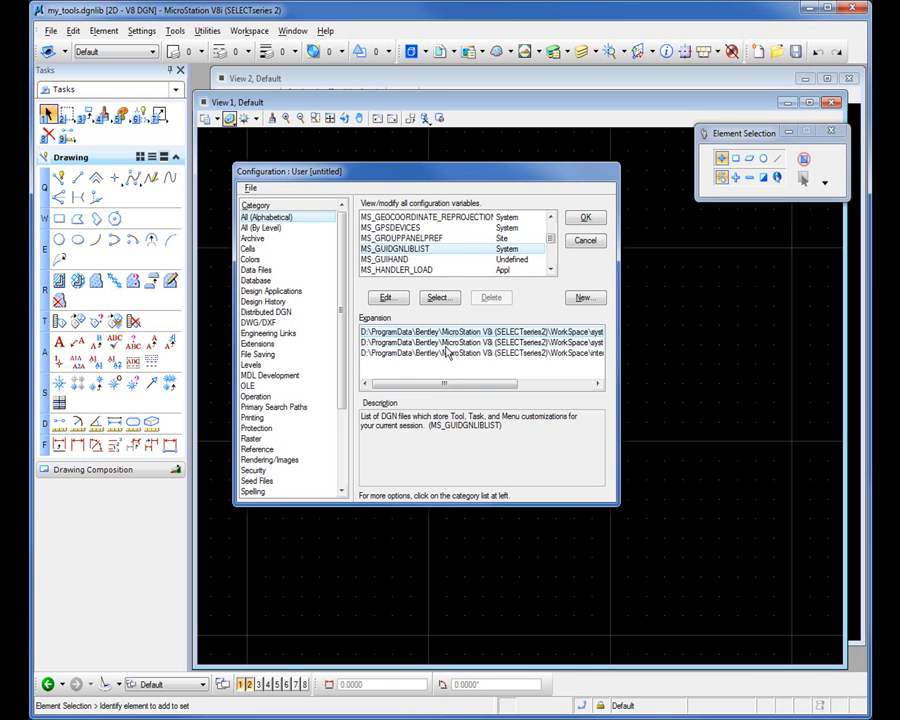
left_click(585, 240)
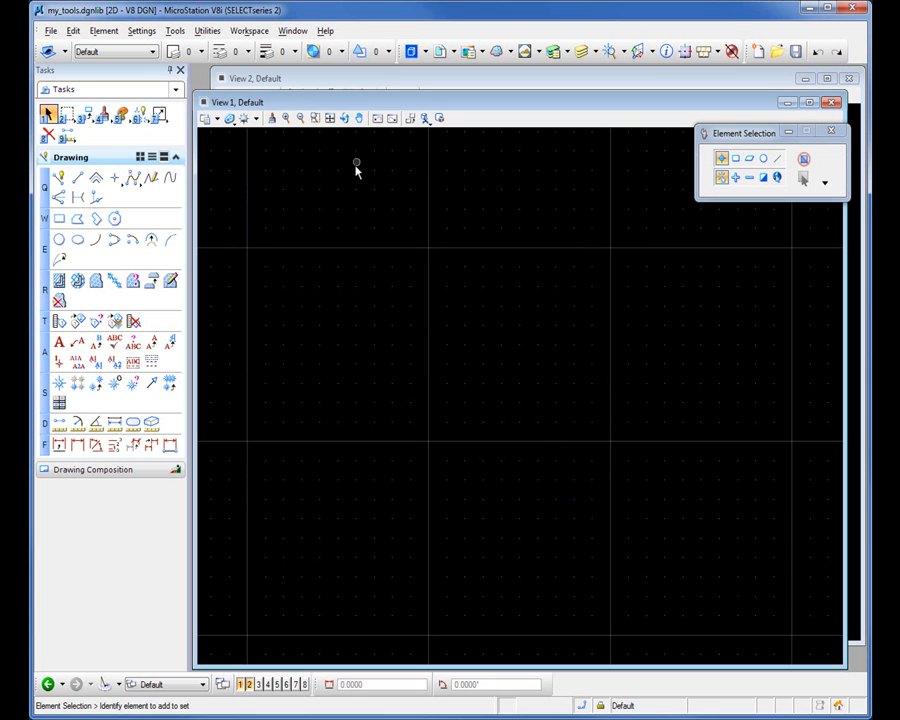
Step: Open the workspace Customize dialog and expand the User Tools and Application Tools trees
left_click(249, 31)
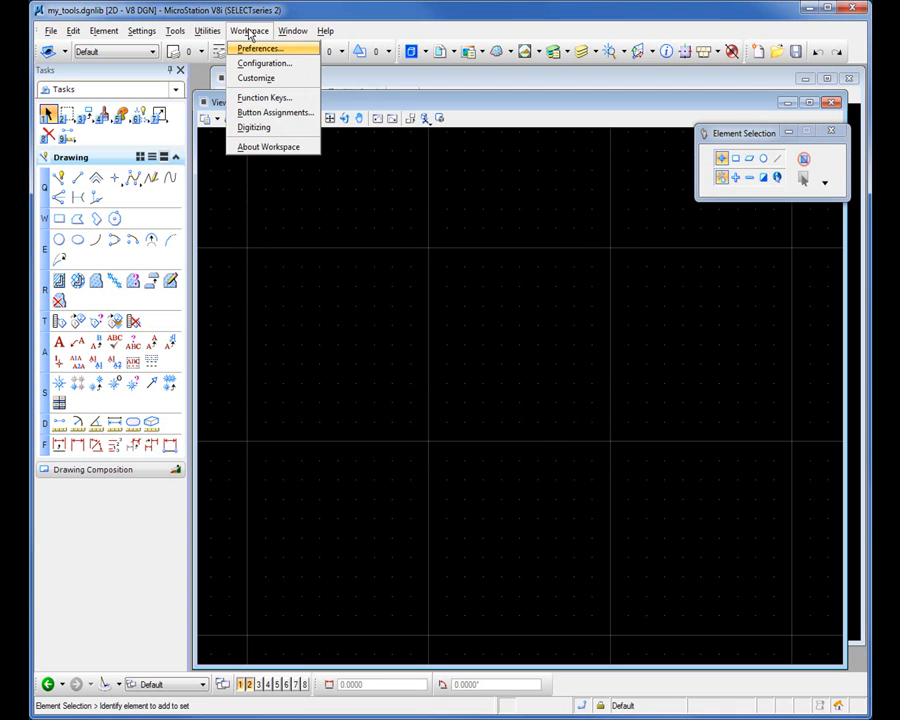
left_click(257, 80)
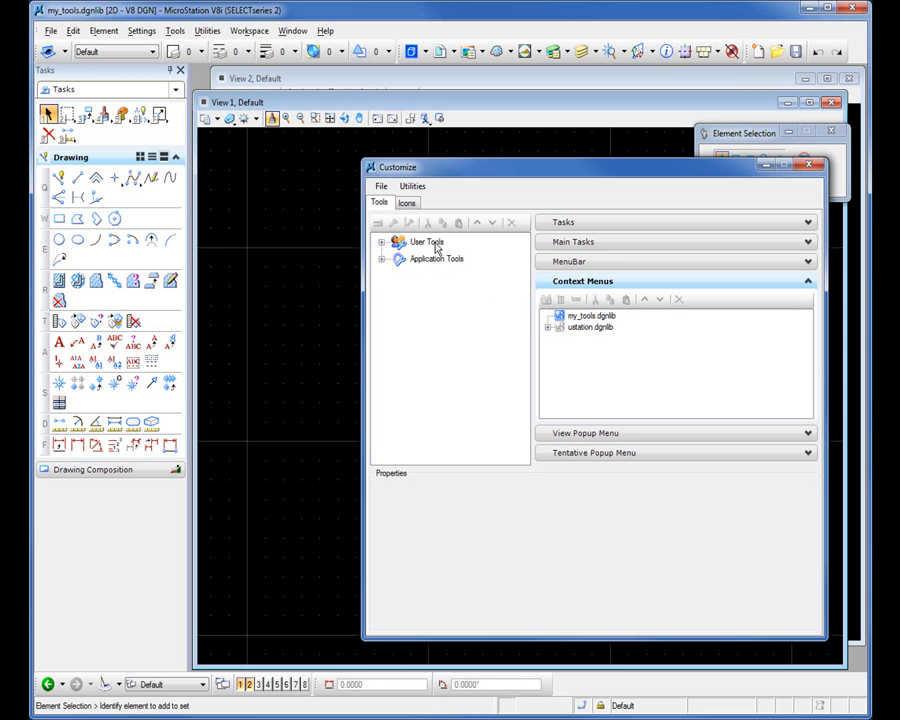
left_click(381, 242)
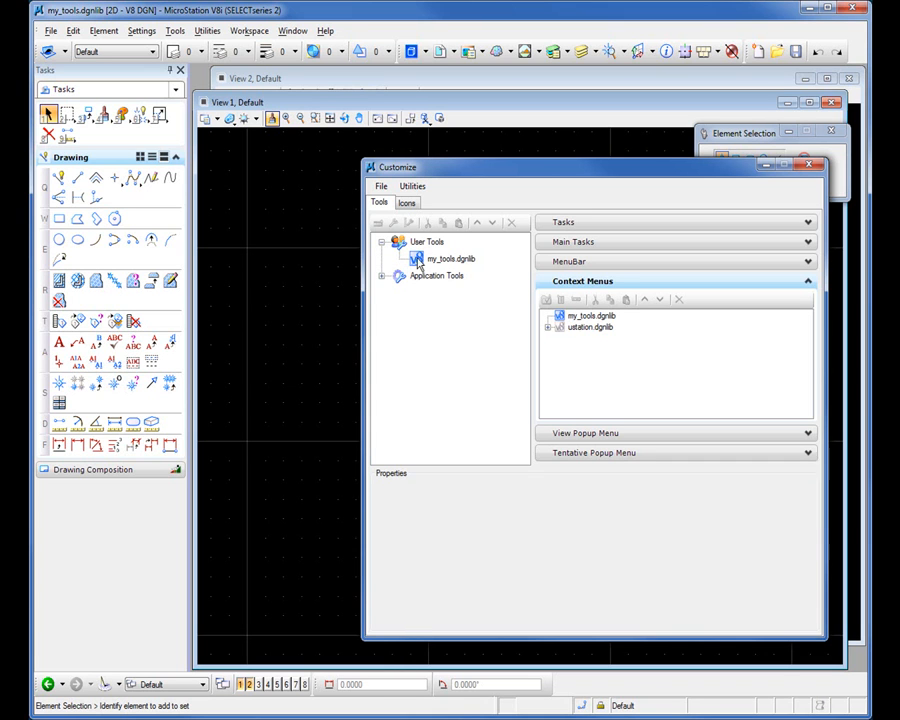
left_click(381, 276)
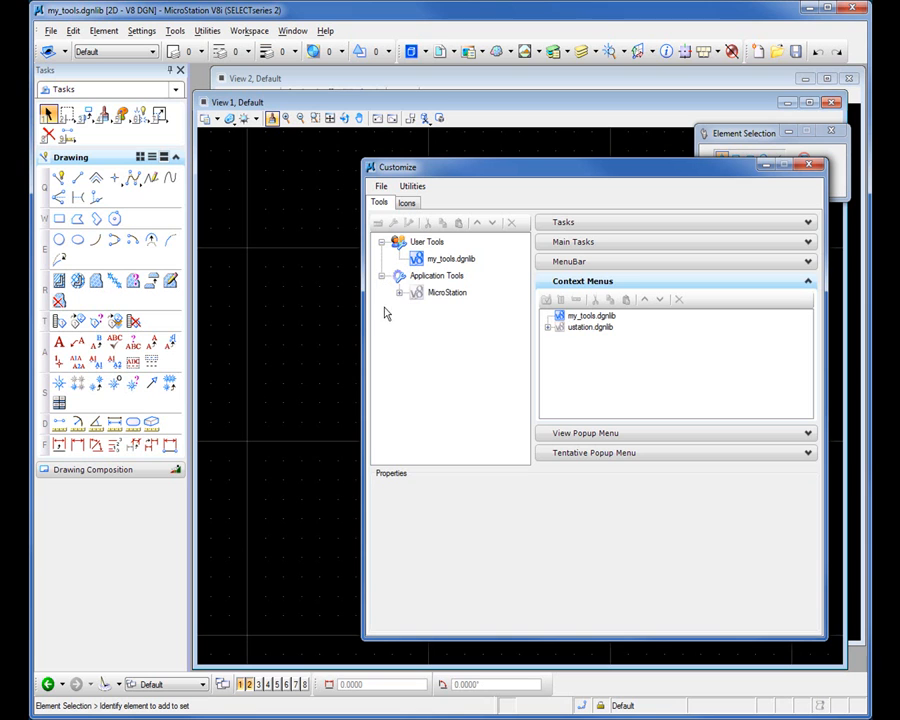
Step: Create a new tool box named Fav Tools in my_tools.dgnlib under User Tools
left_click(421, 260)
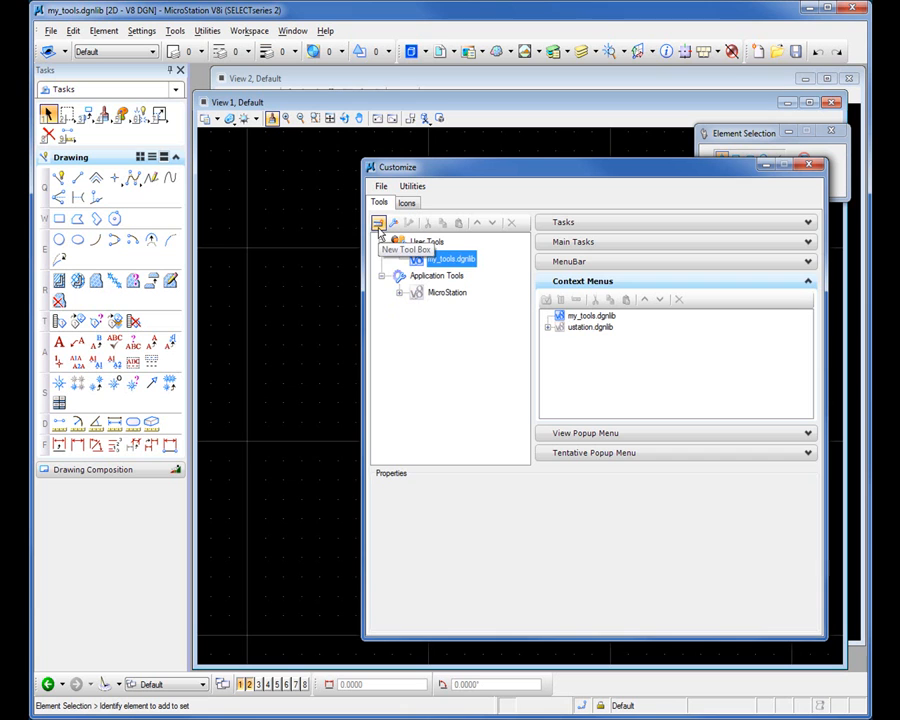
right_click(418, 261)
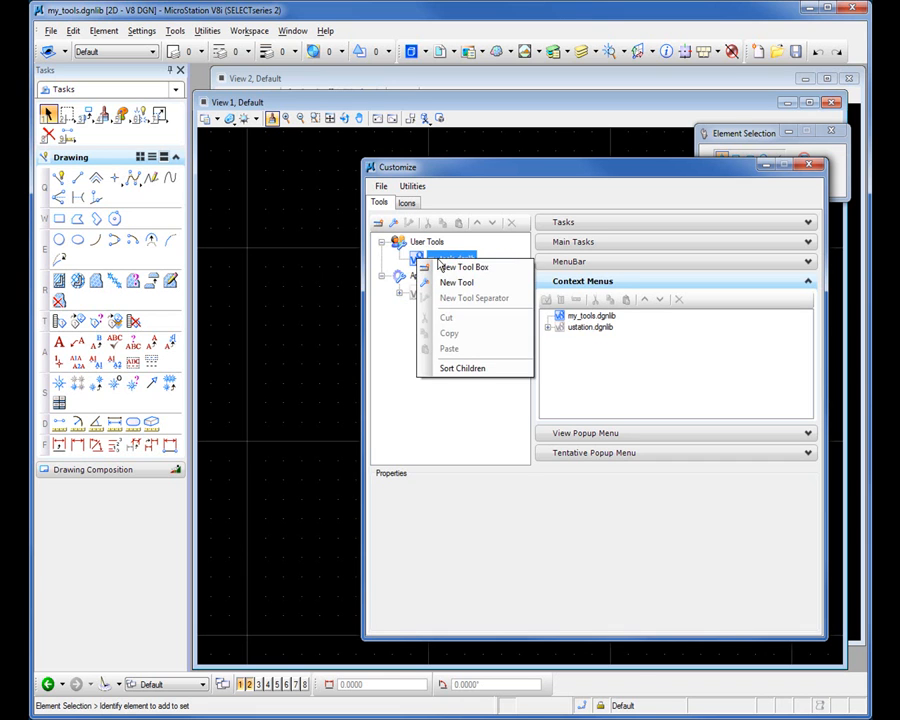
left_click(458, 267)
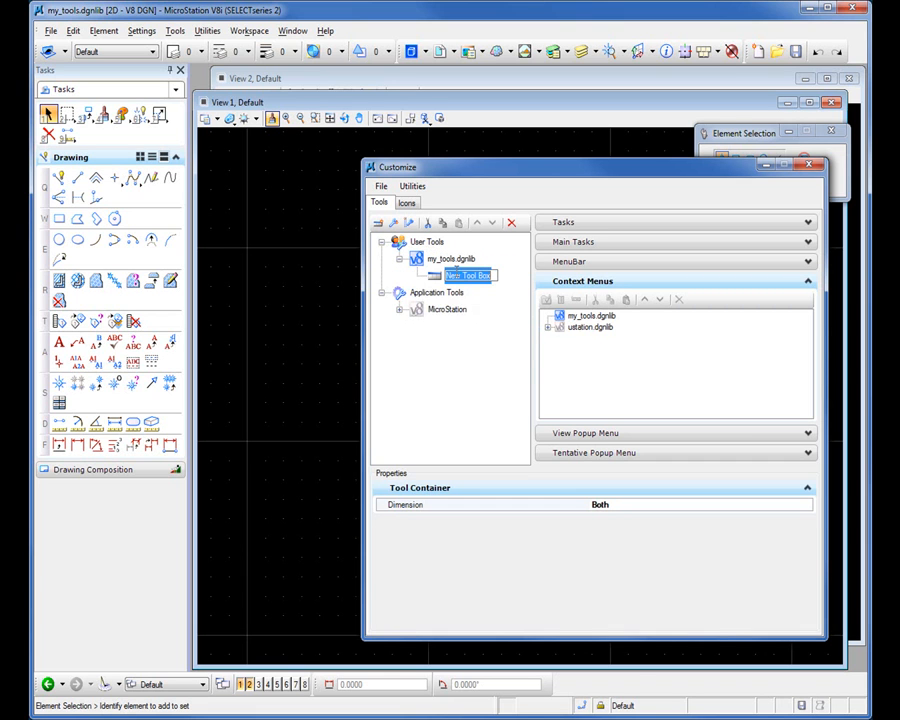
type("Fav Tools")
key("Return")
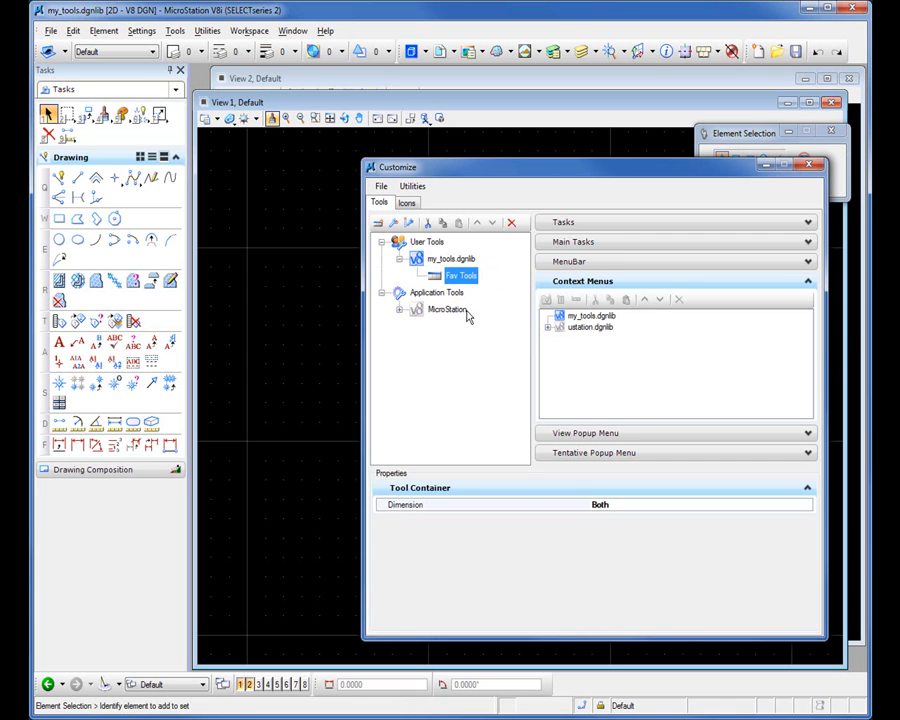
Step: Copy the Place SmartLine and Place Line tools from MicroStation's Linear Elements tool box into the Fav Tools tool box
left_click(399, 310)
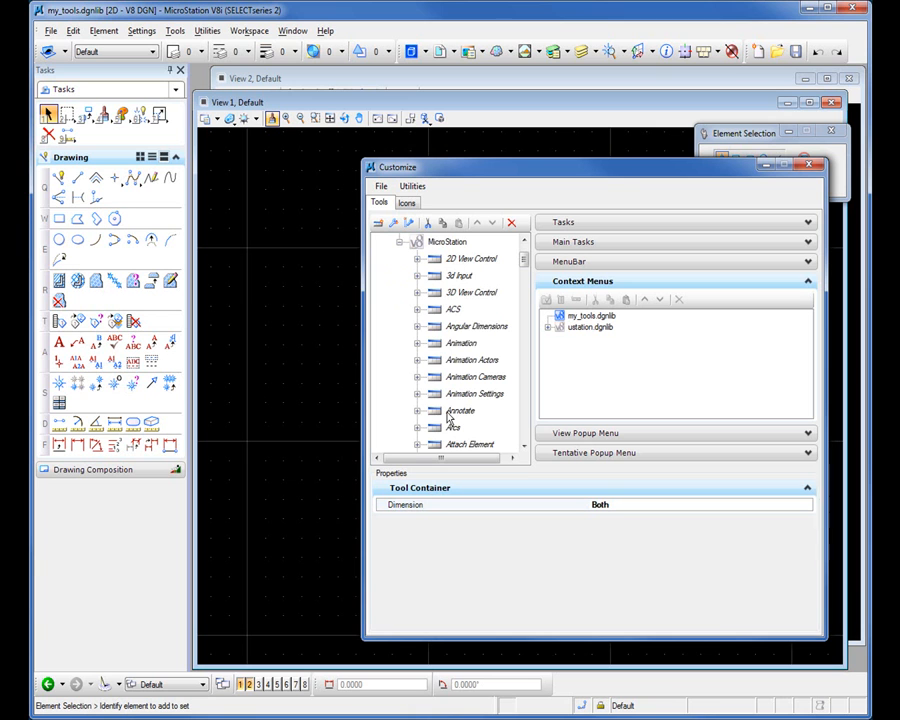
left_click_drag(523, 258, 528, 356)
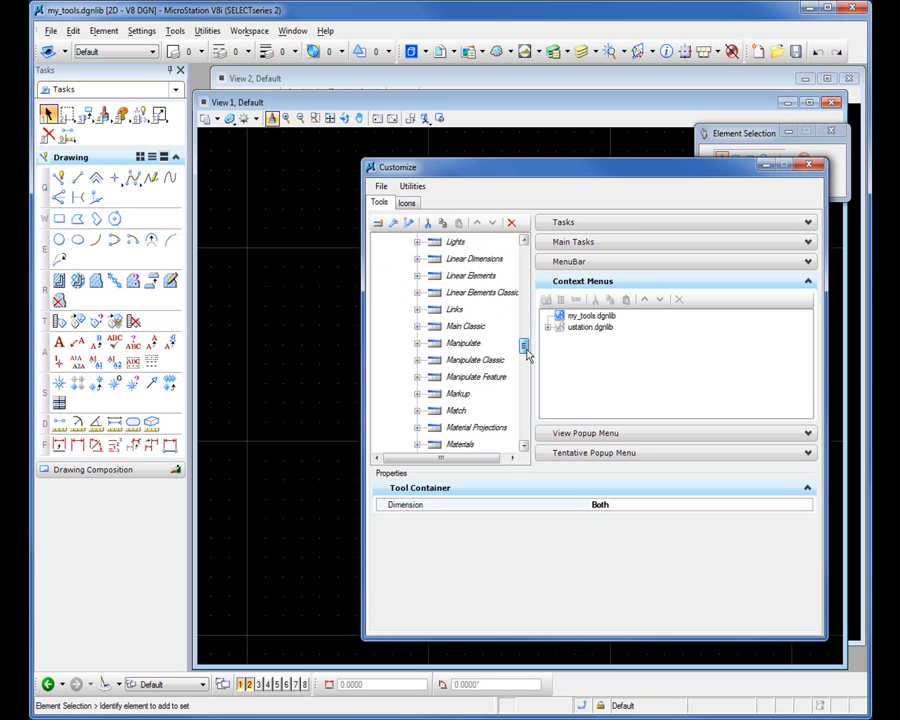
left_click(418, 277)
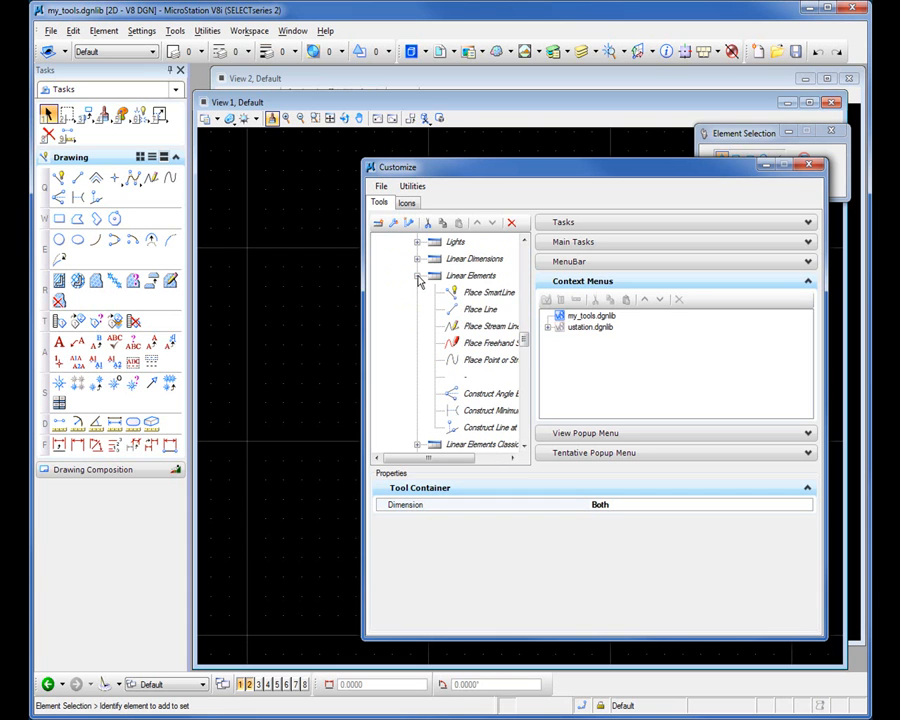
left_click(490, 293)
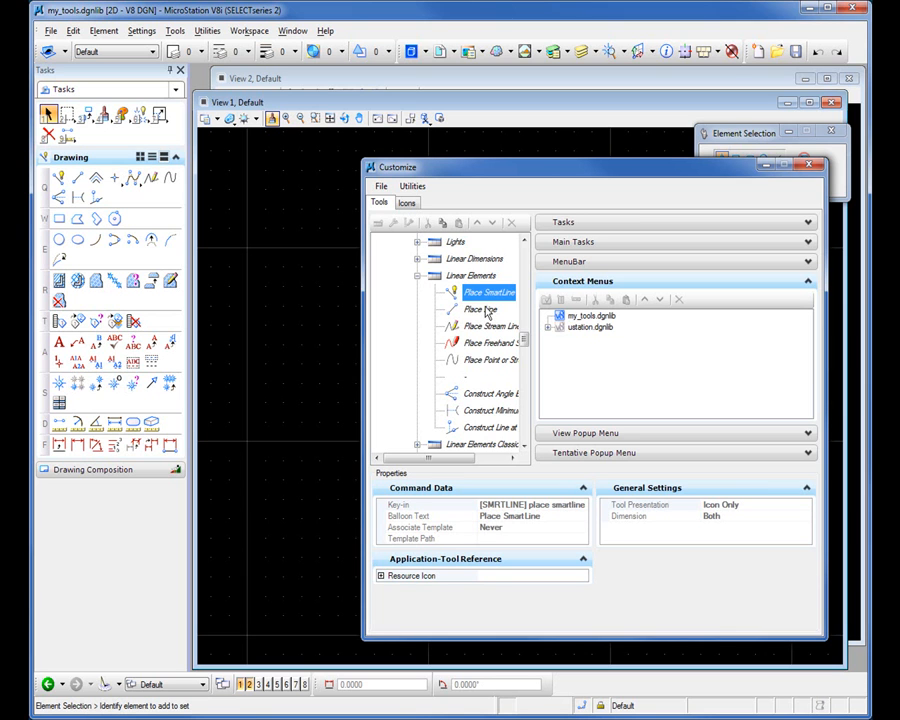
left_click(478, 310, "ctrl")
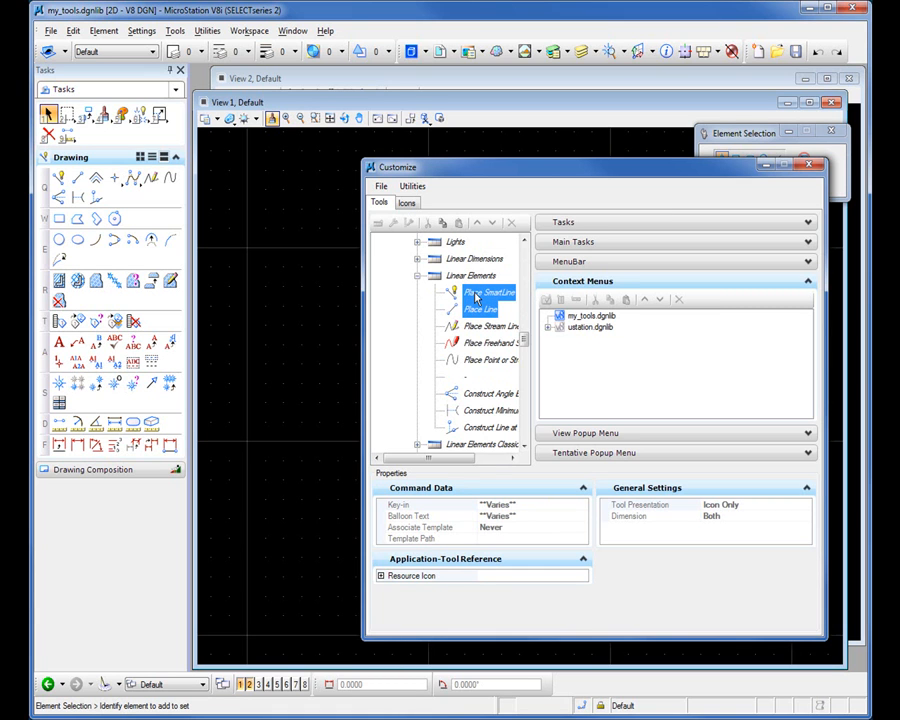
right_click(476, 297)
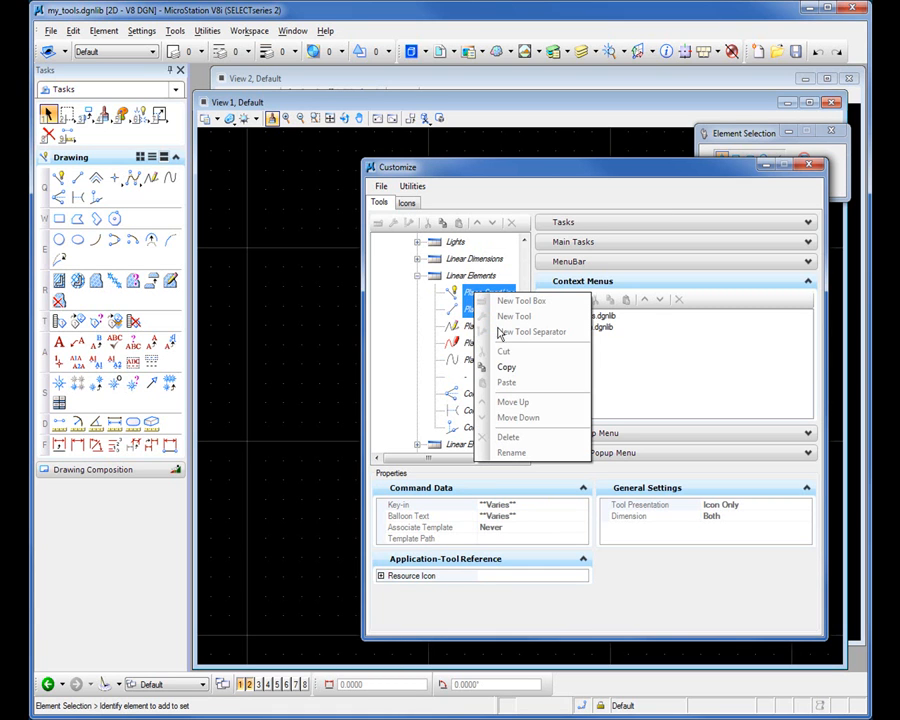
left_click(508, 368)
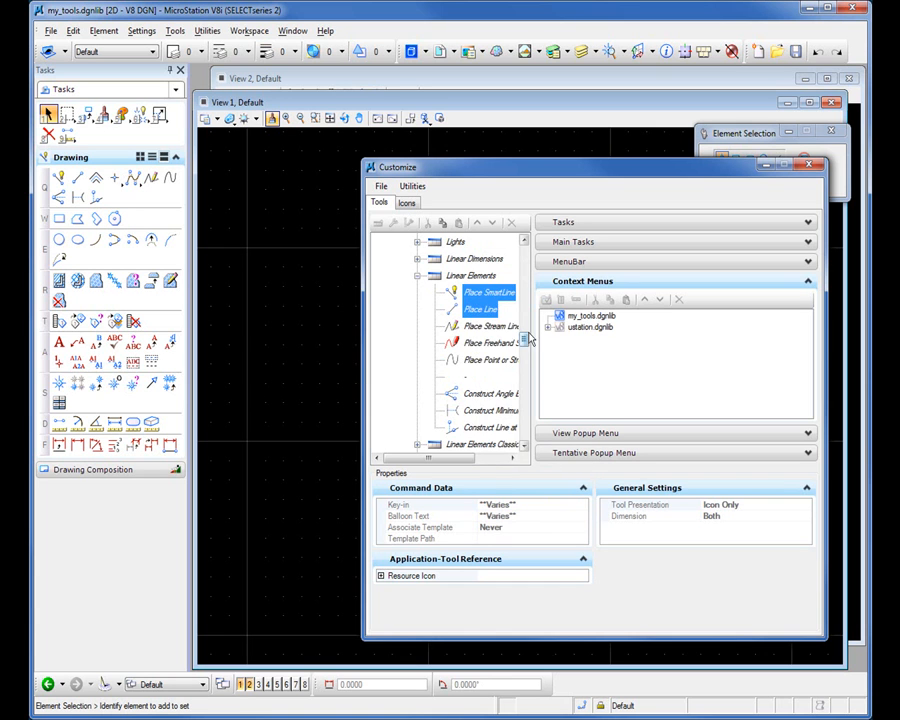
left_click_drag(524, 340, 524, 255)
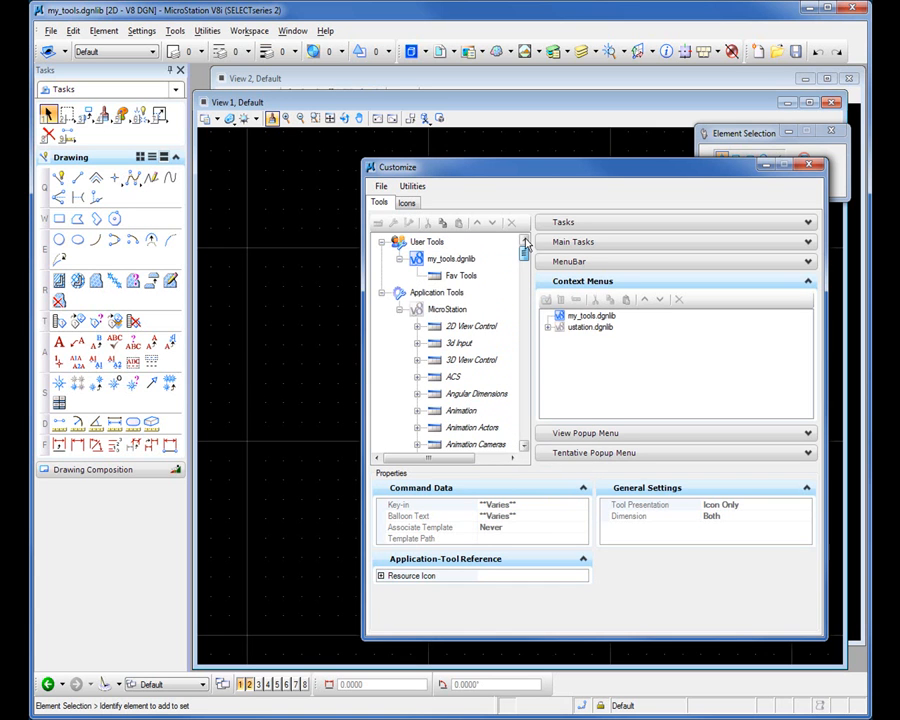
left_click(447, 277)
right_click(447, 277)
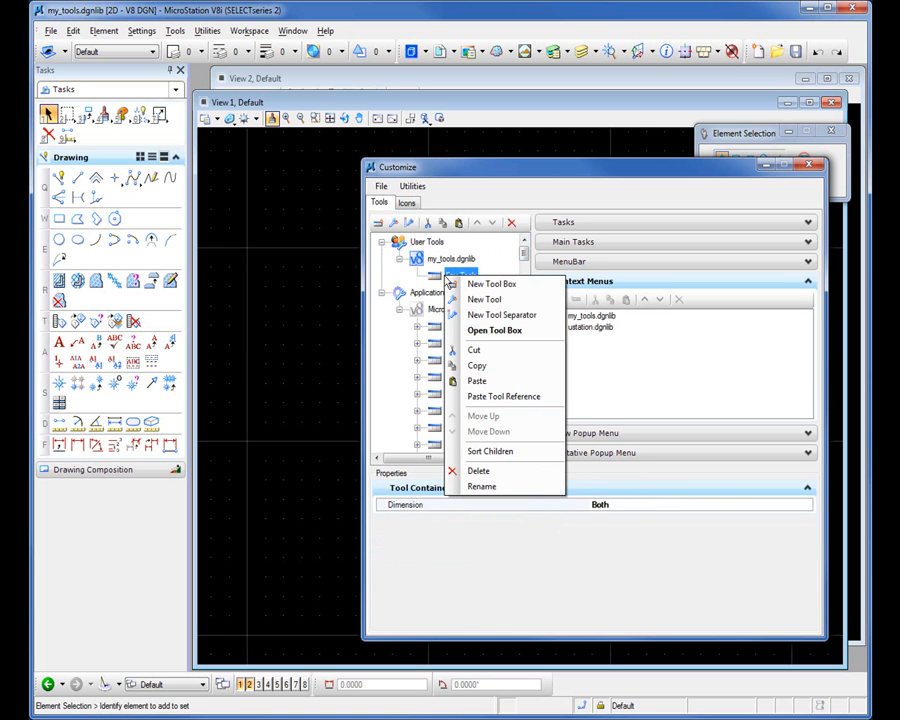
left_click(477, 383)
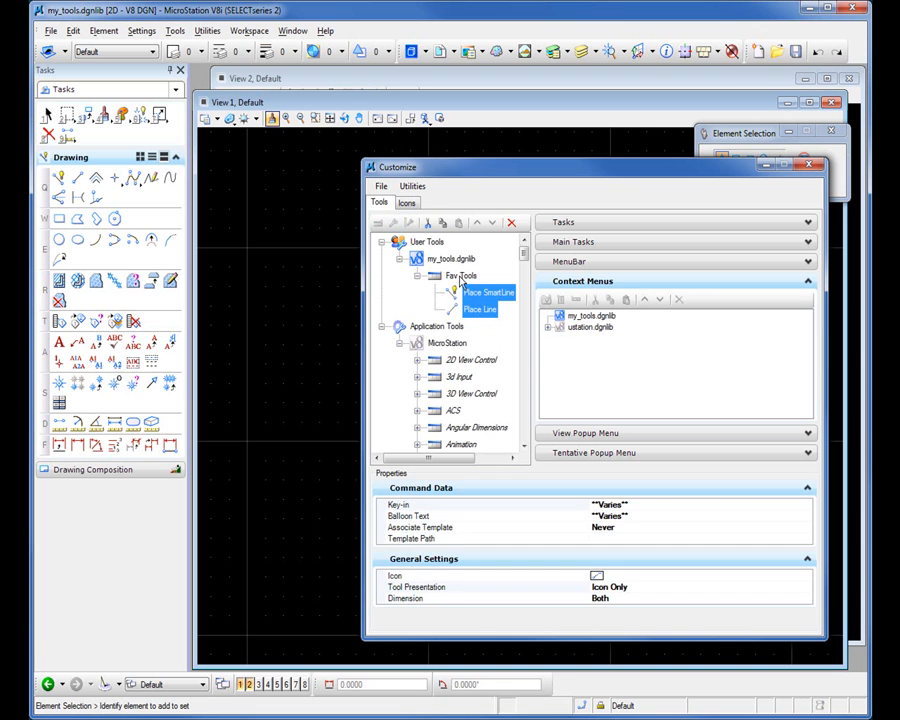
Step: Copy Modify Element, Trim To Intersection, Trim To Element and Trim Multiple from MicroStation's Modify tool box into Fav Tools
left_click(461, 276)
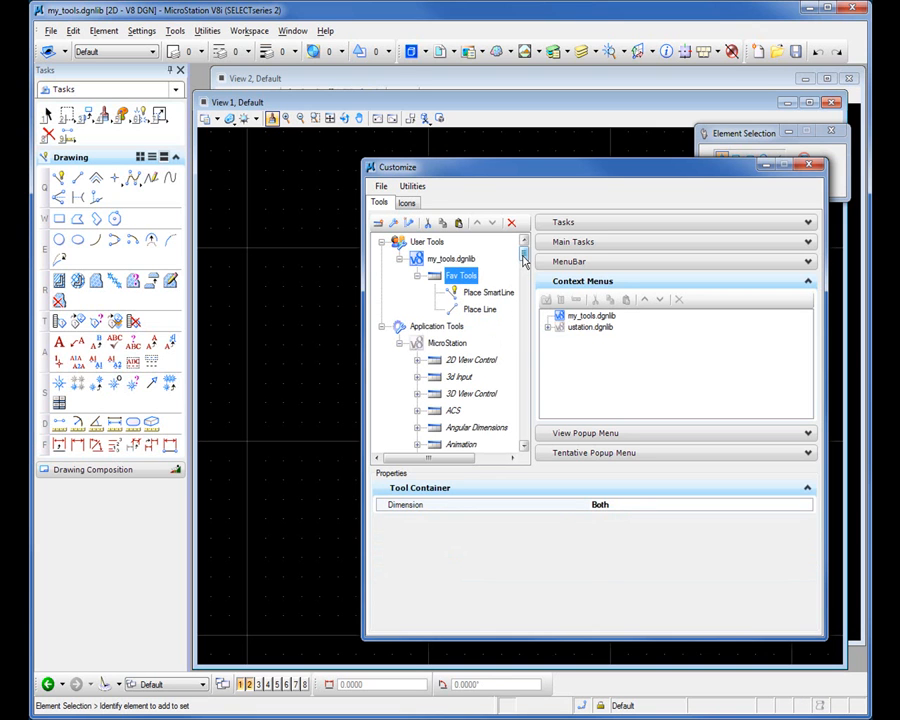
left_click_drag(523, 258, 524, 362)
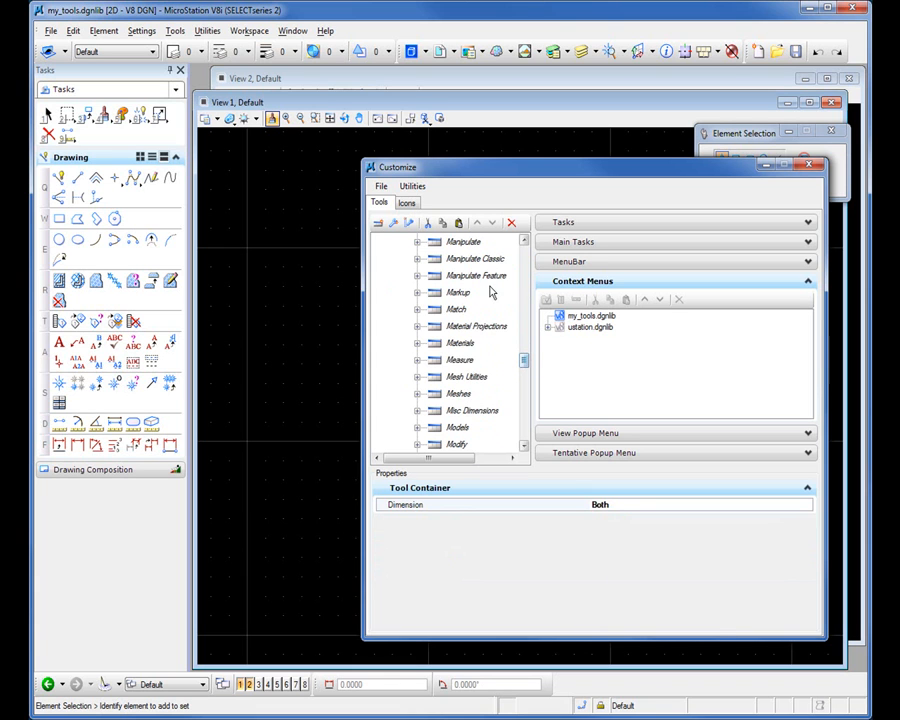
left_click(417, 445)
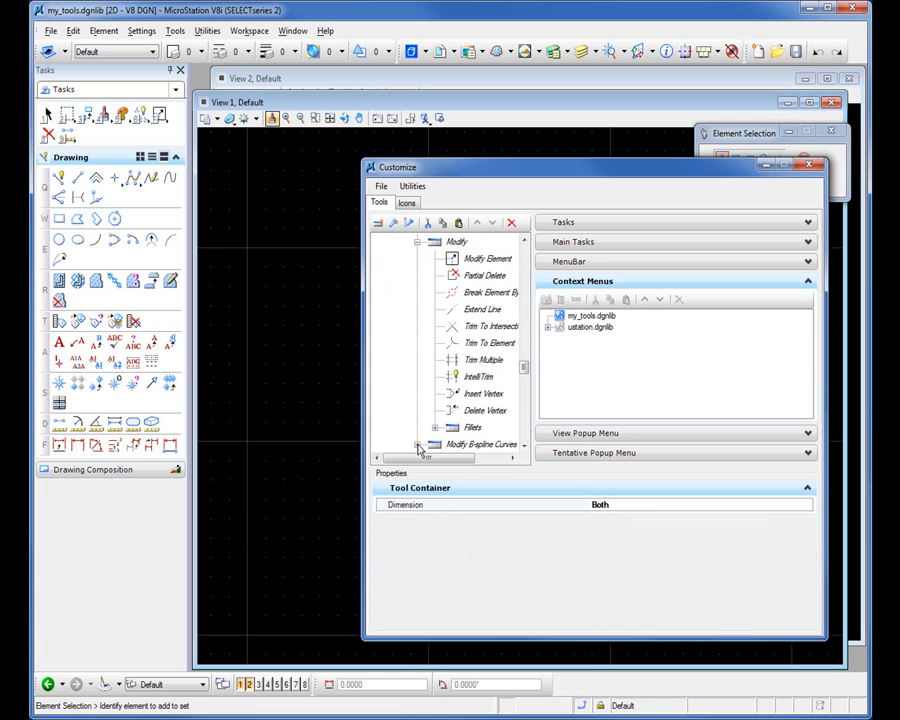
left_click(482, 260)
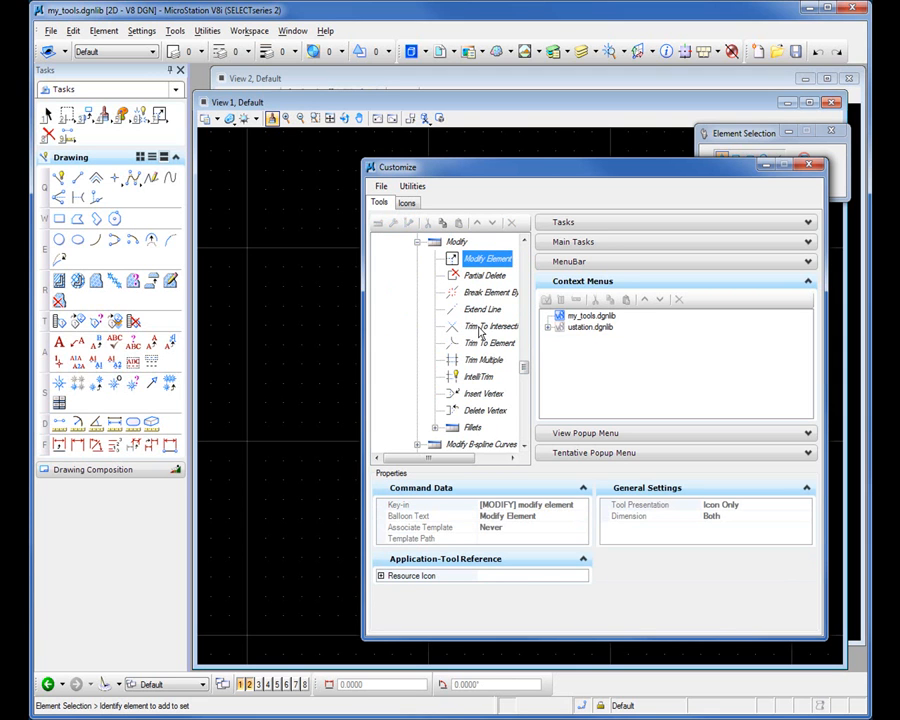
left_click(480, 330, "ctrl")
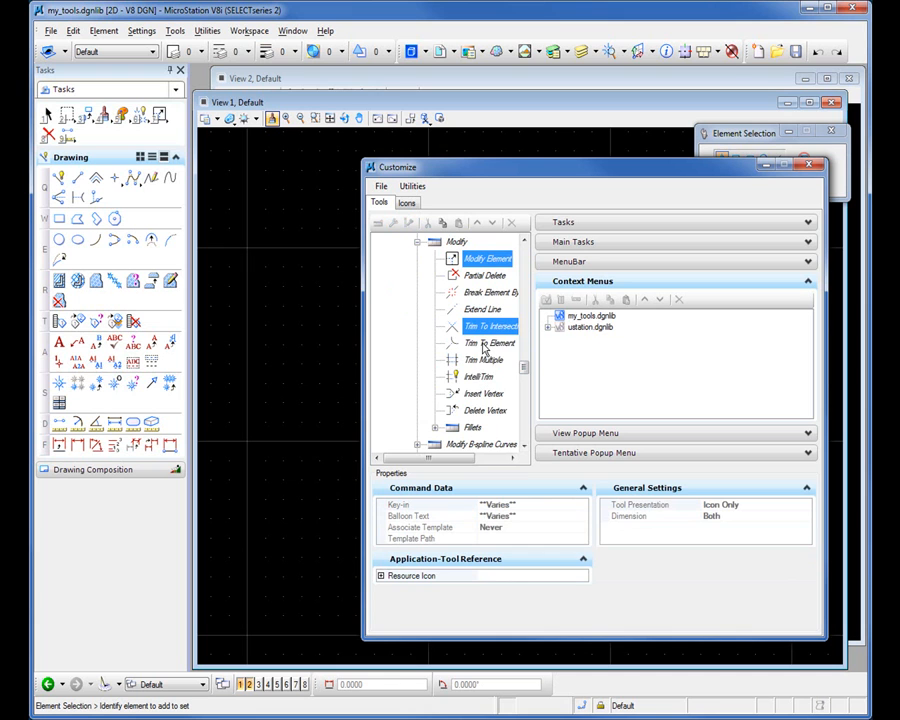
left_click(485, 345, "ctrl")
left_click(482, 362, "ctrl")
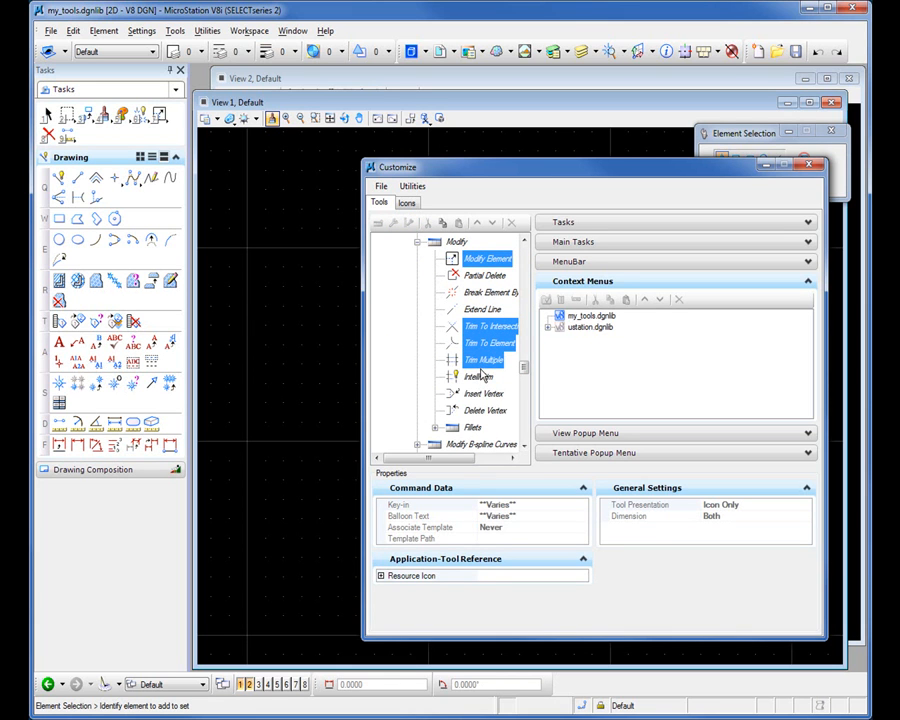
right_click(482, 365)
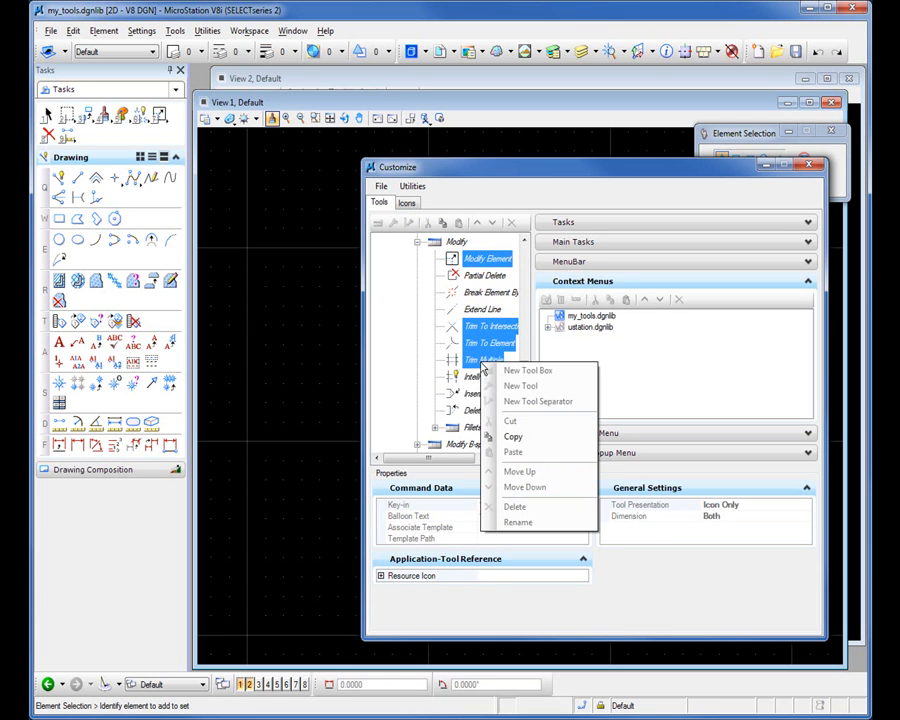
left_click(514, 437)
left_click_drag(525, 365, 530, 258)
right_click(459, 277)
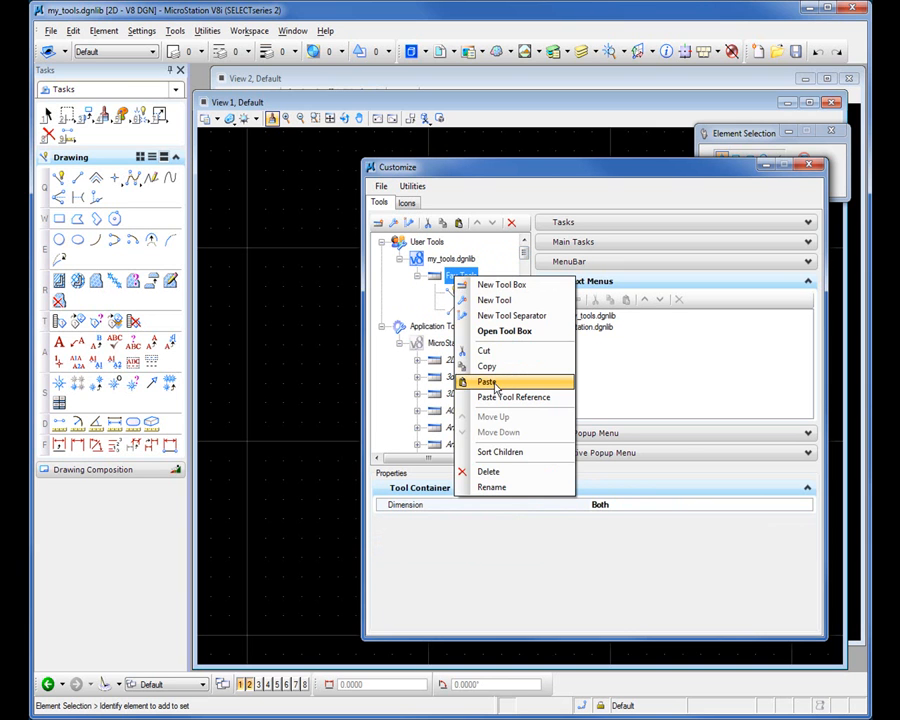
left_click(494, 384)
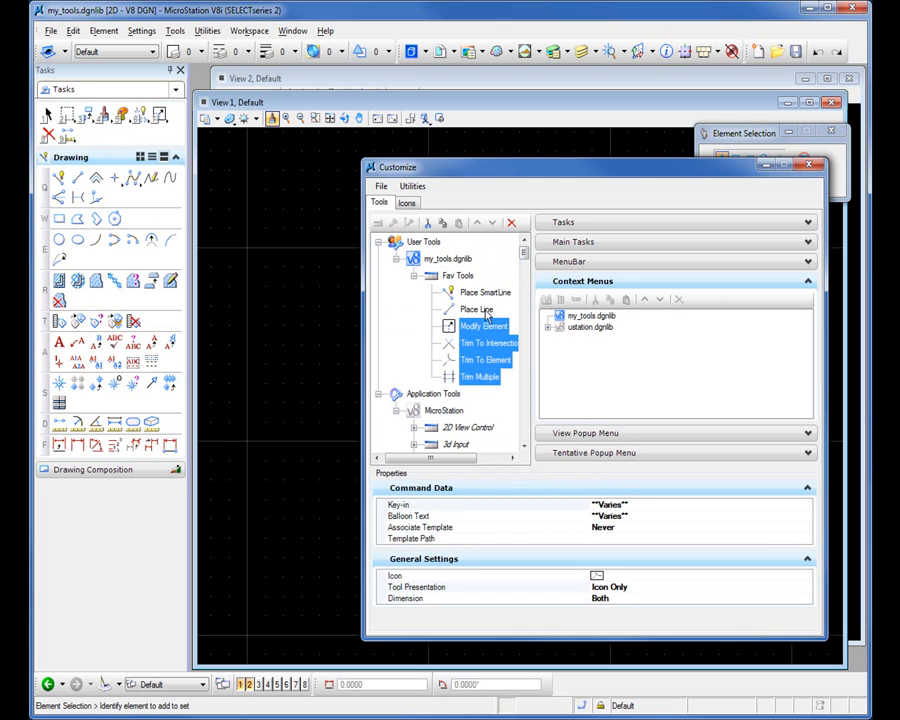
Step: Insert a tool separator between Place Line and Modify Element in Fav Tools
left_click(460, 326)
key("Up")
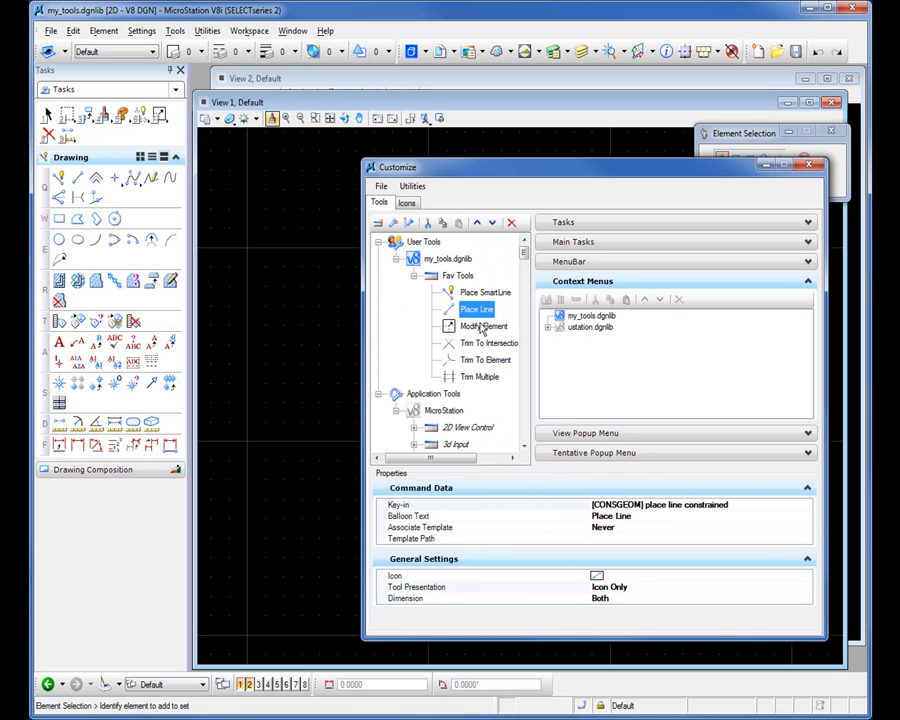
left_click(409, 224)
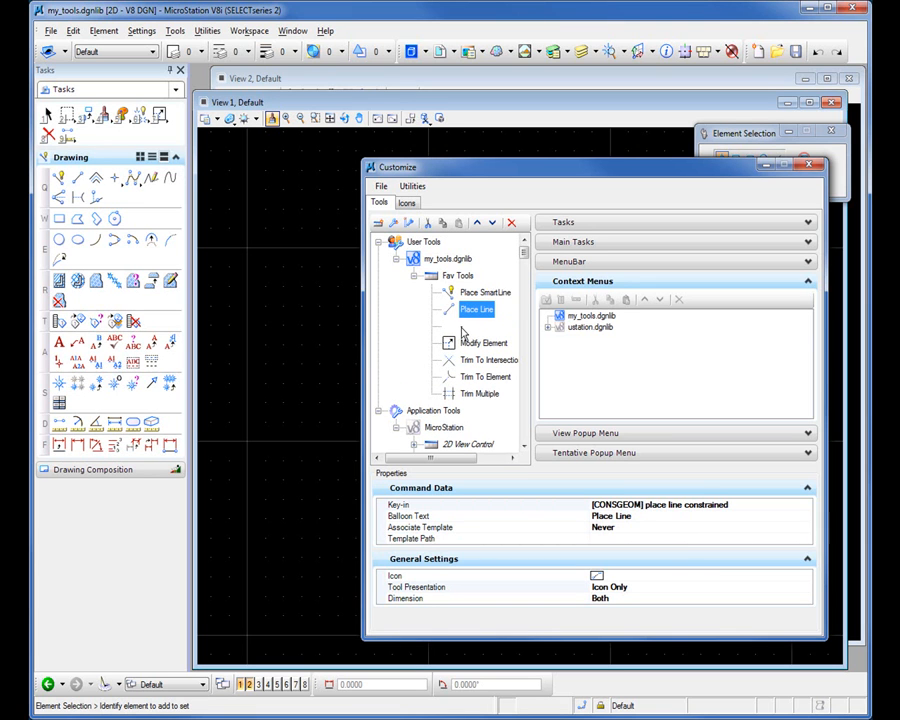
Step: Move the tool separator below Modify Element and back to its place after Place Line
left_click(469, 331)
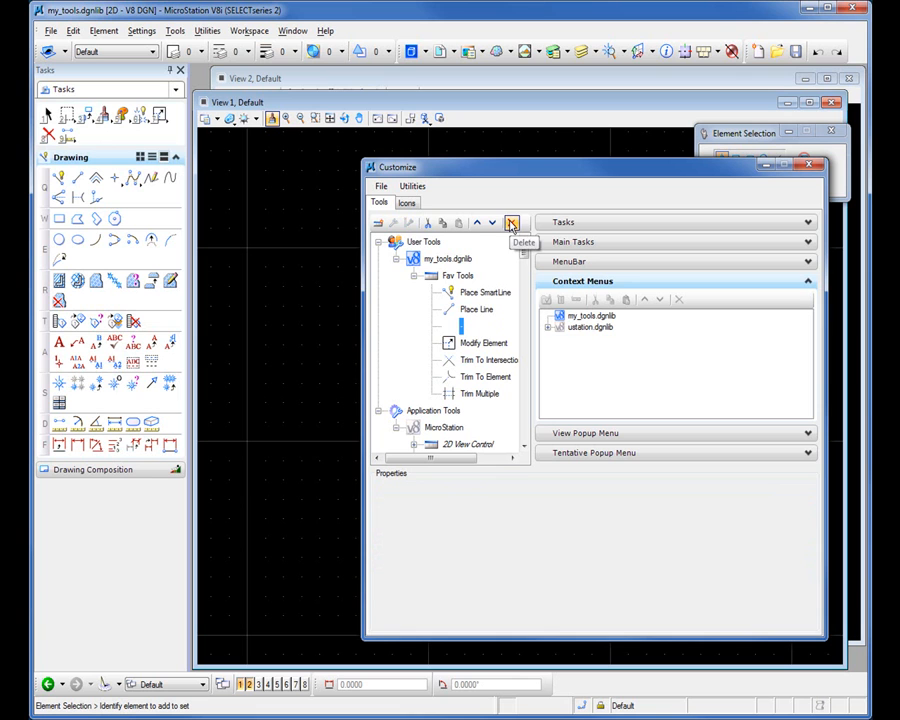
left_click(472, 347)
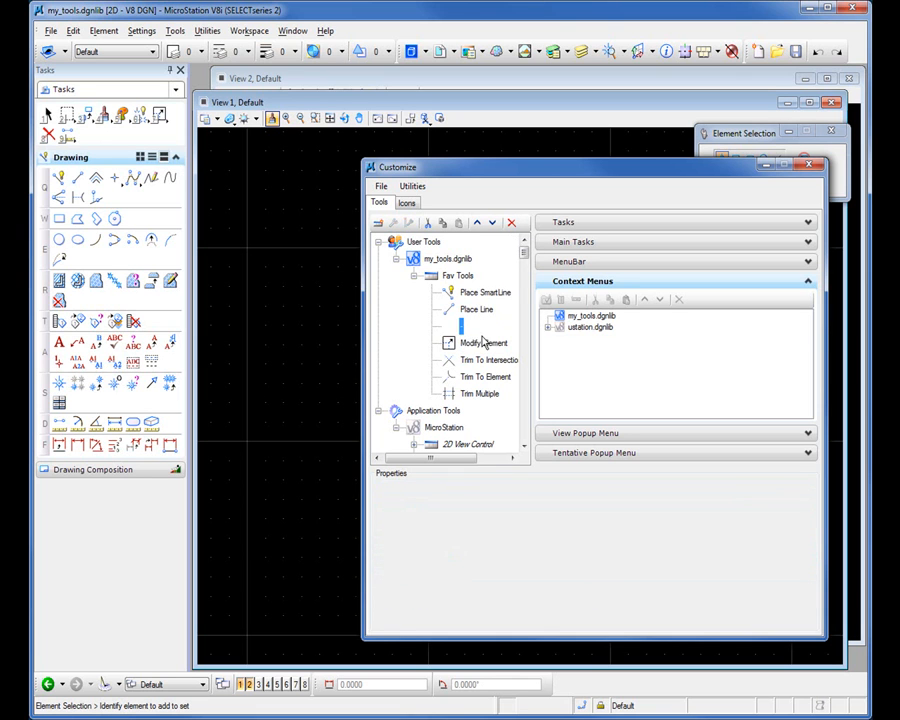
mouse_move(483, 343)
left_mouse_down()
mouse_move(460, 342)
mouse_move(467, 375)
mouse_move(468, 345)
left_mouse_up()
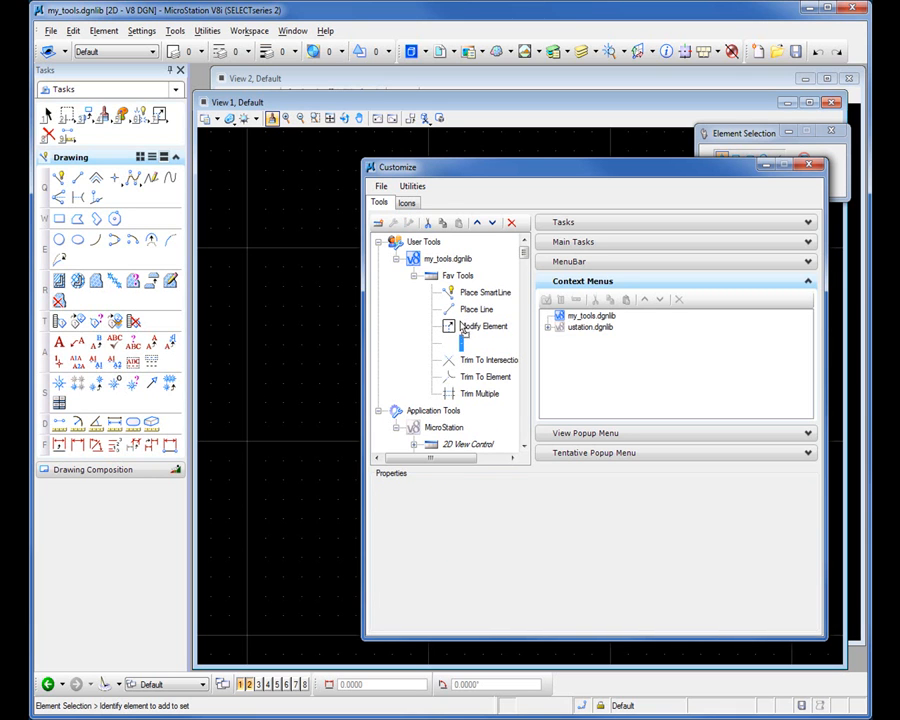
left_click_drag(463, 330, 455, 358)
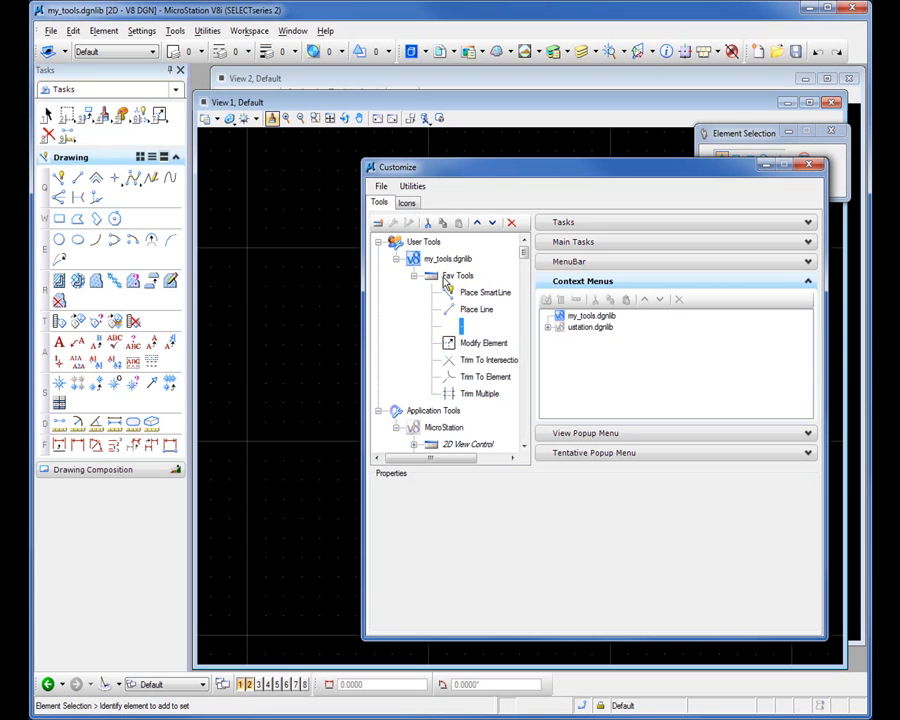
Step: Open the Fav Tools tool box in the view area and reshape it into a two-column layout
right_click(446, 281)
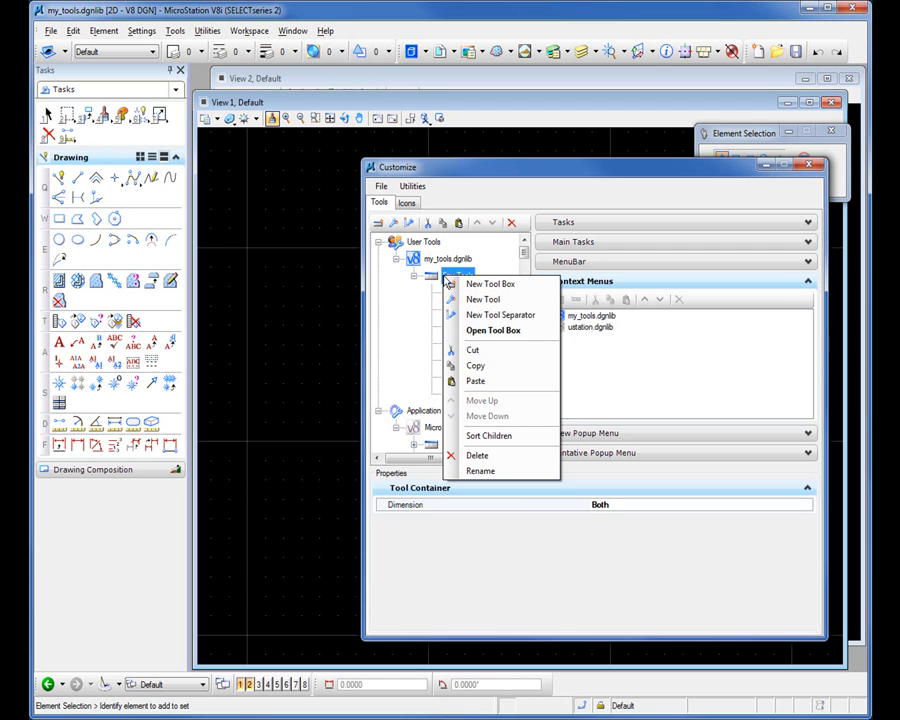
left_click(505, 333)
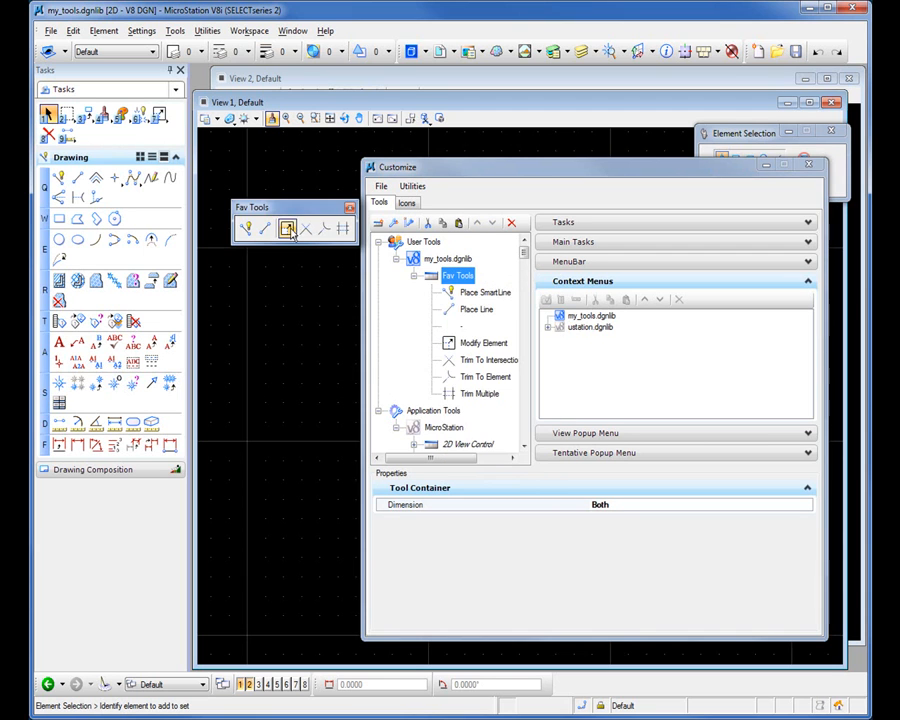
left_click_drag(283, 211, 272, 225)
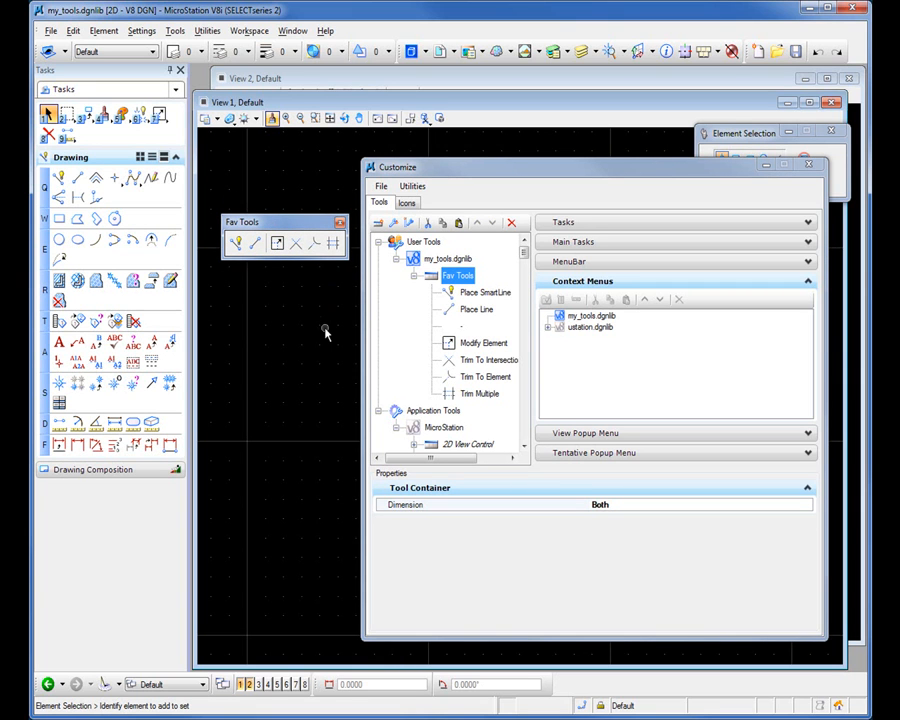
left_click_drag(346, 257, 276, 313)
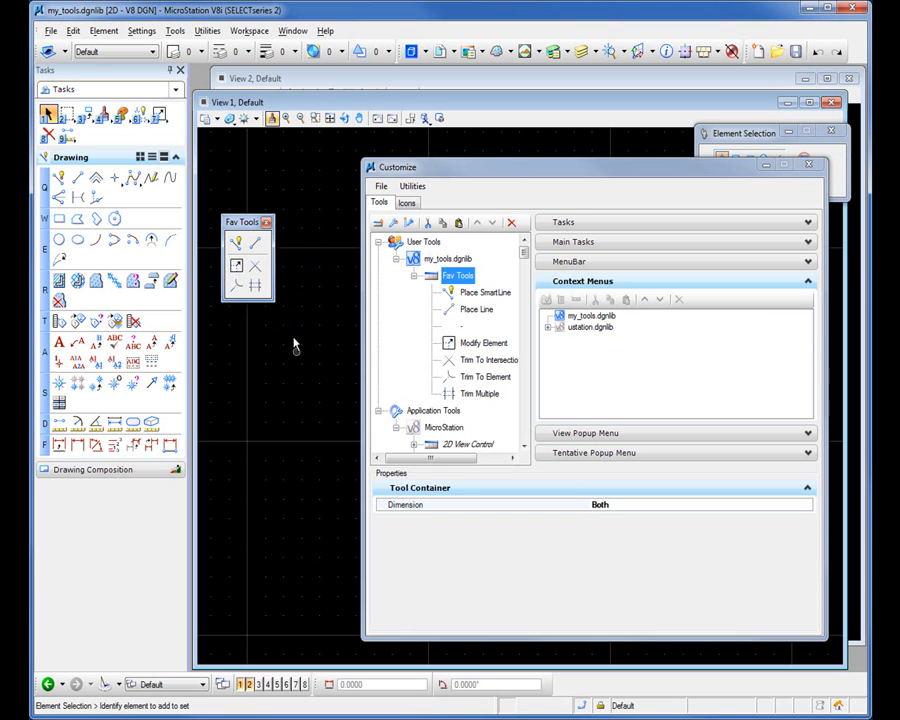
Step: View the list for showing or hiding individual Fav Tools tools, then close the floating tool box
right_click(260, 277)
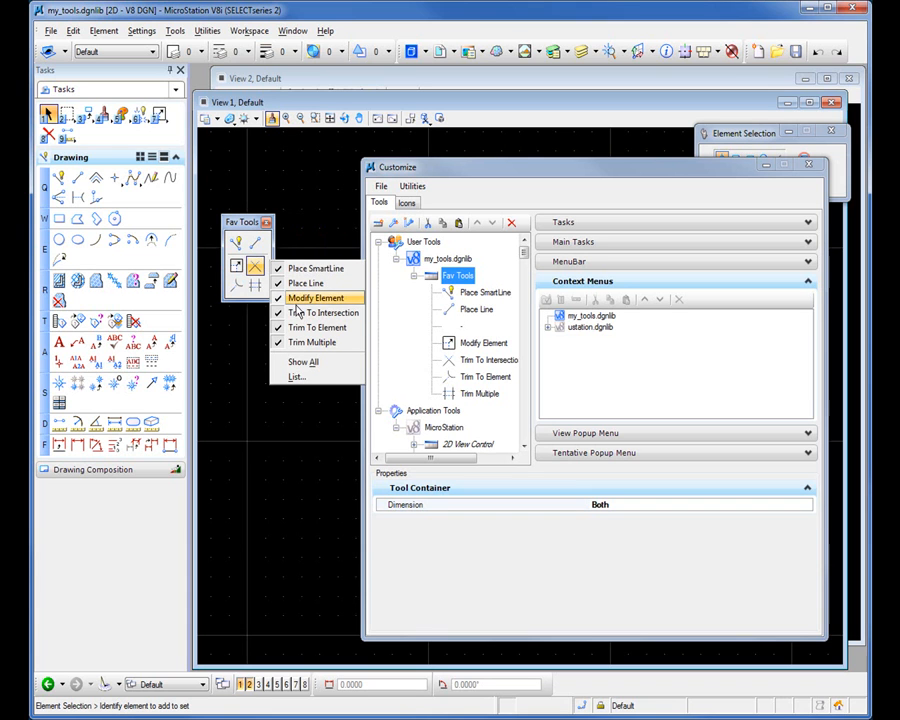
left_click(252, 358)
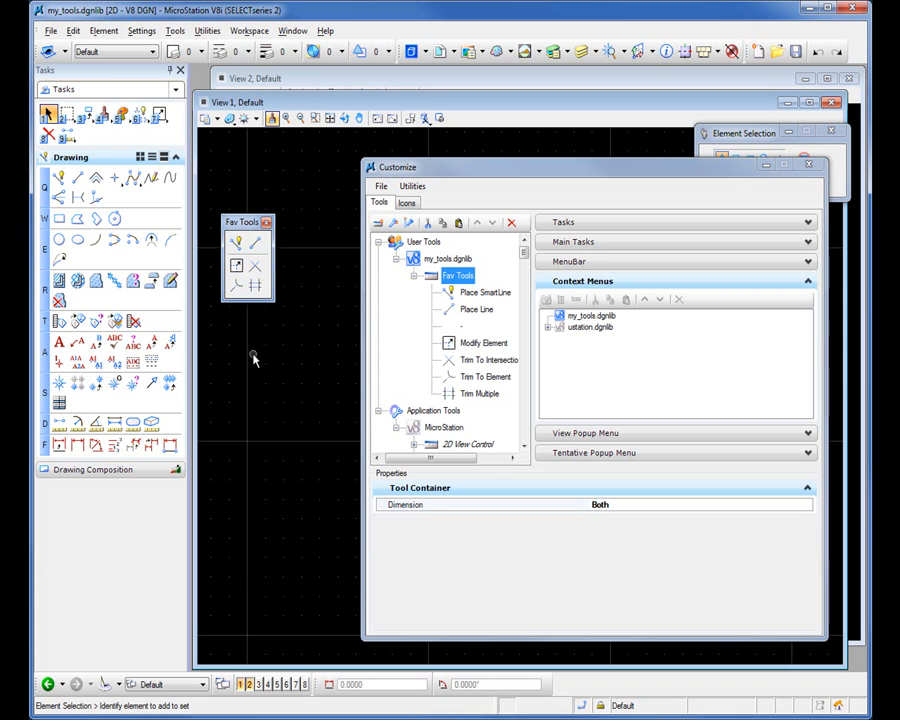
left_click(266, 222)
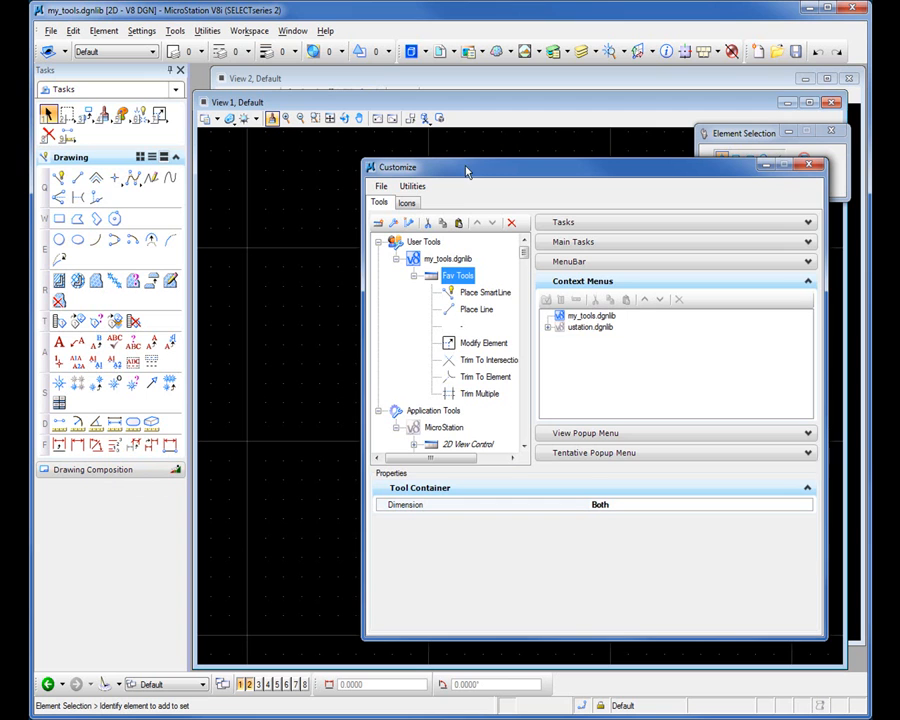
Step: Create a new user task named My Tools under my_tools.dgnlib in the Tasks section
left_click_drag(466, 170, 448, 170)
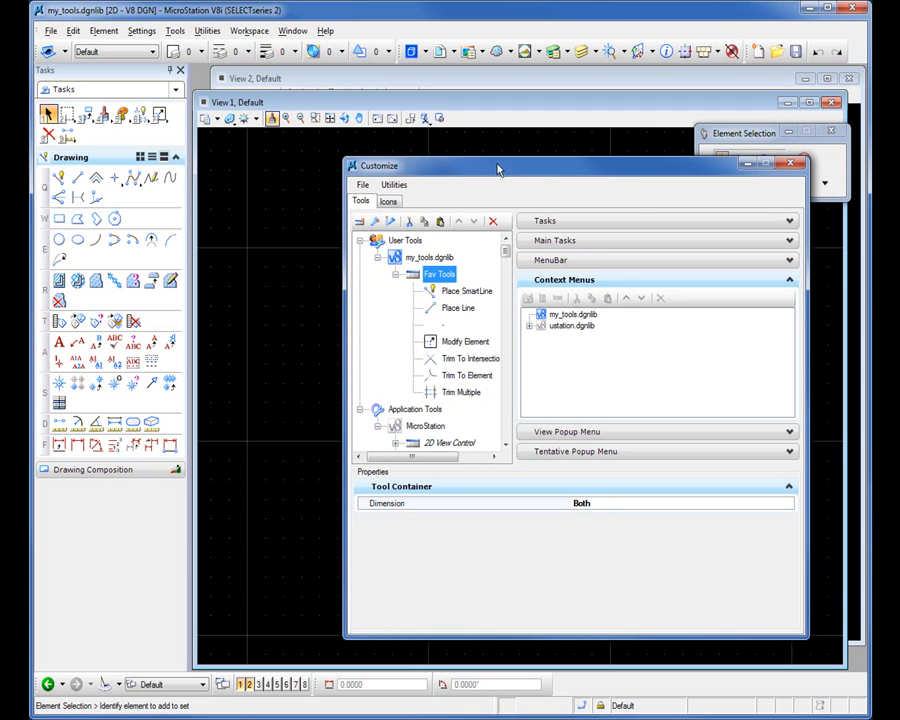
left_click(572, 225)
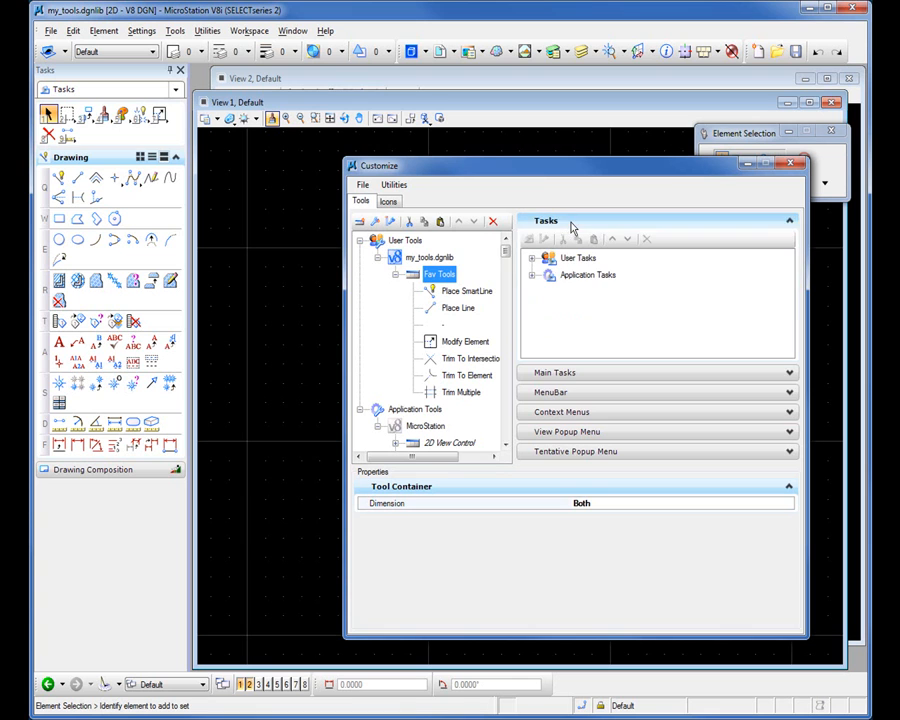
left_click(532, 259)
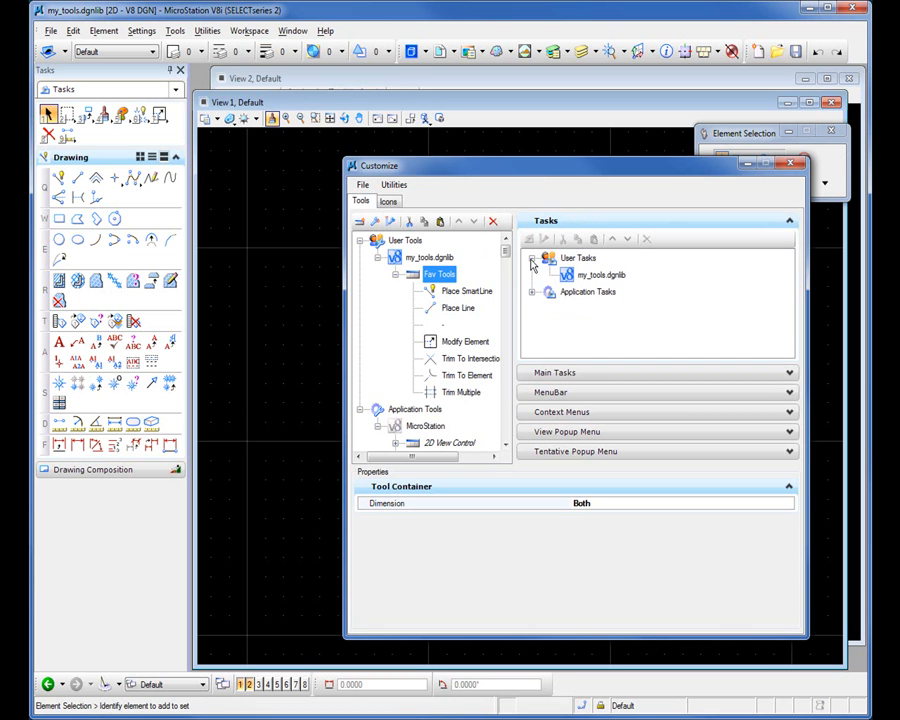
left_click(602, 276)
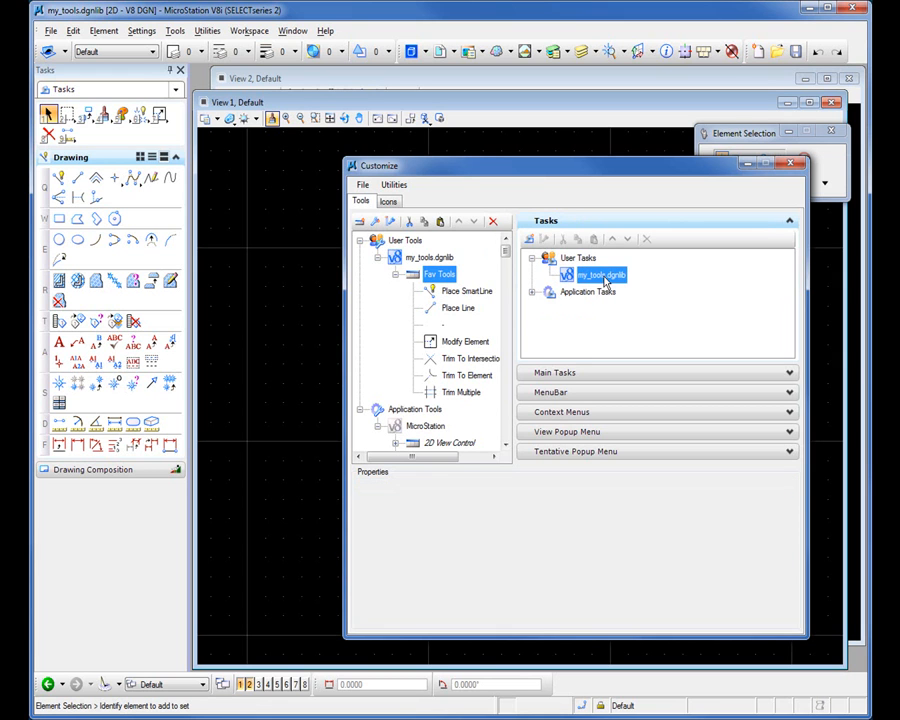
left_click(529, 241)
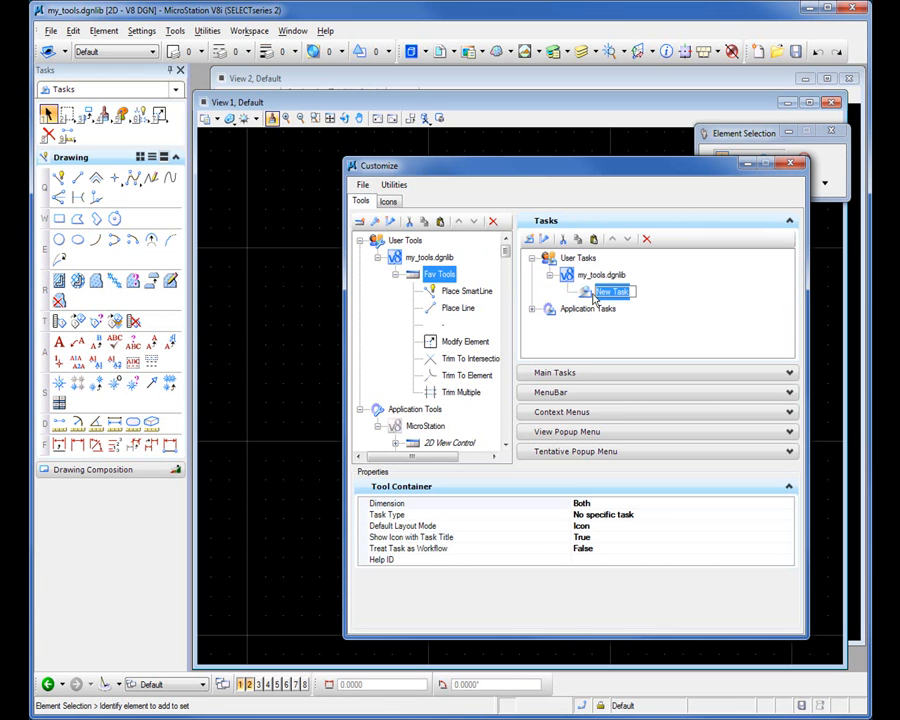
type("My Tools")
key("Return")
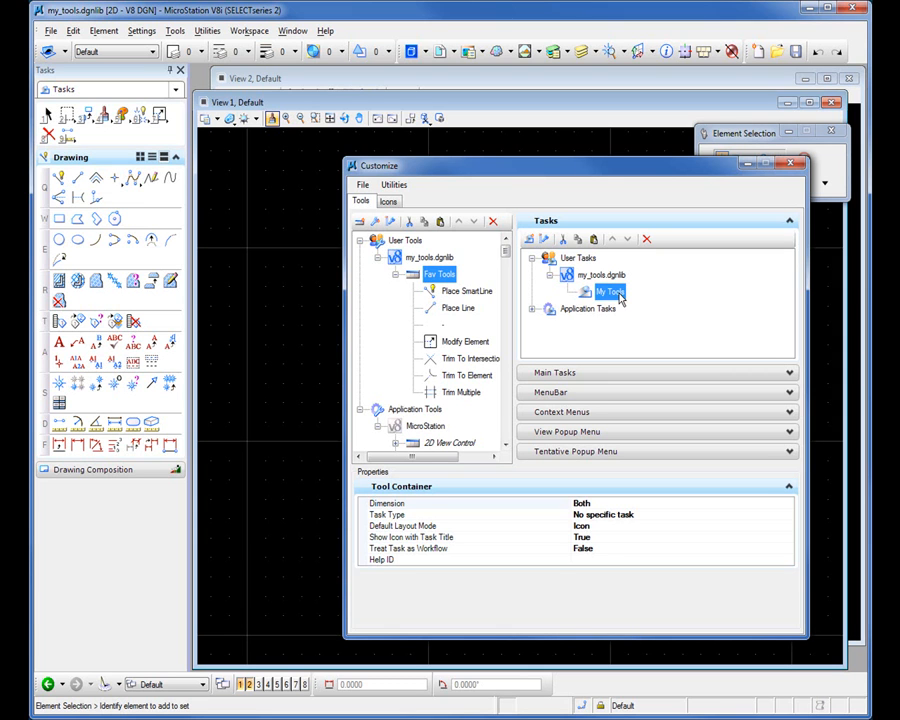
Step: Add the Place SmartLine tool from Fav Tools to the My Tools task and expand that task in the task list
left_click(453, 291)
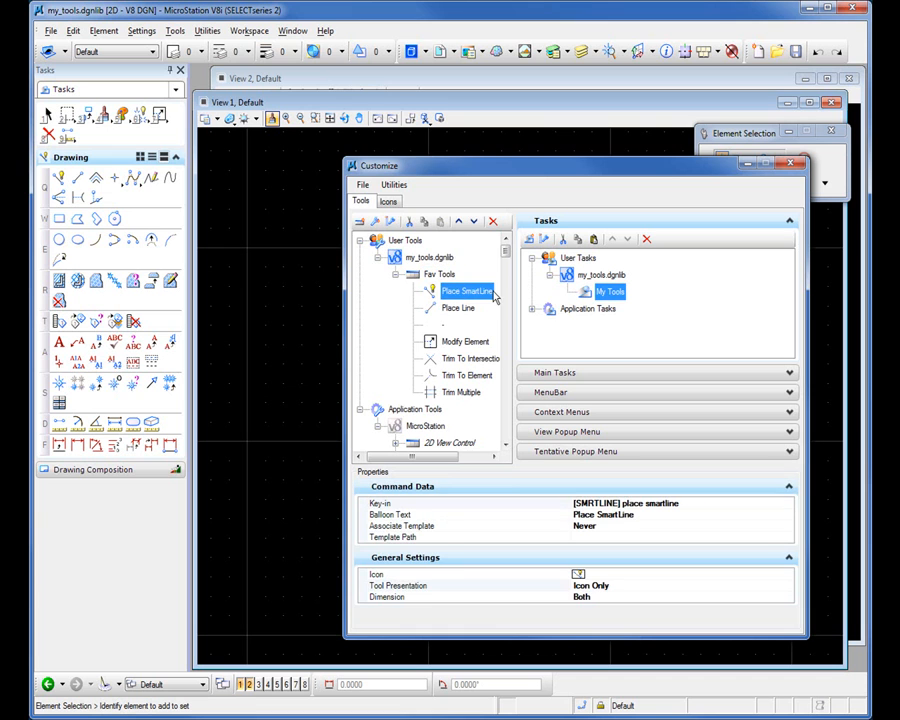
left_click_drag(453, 291, 607, 295)
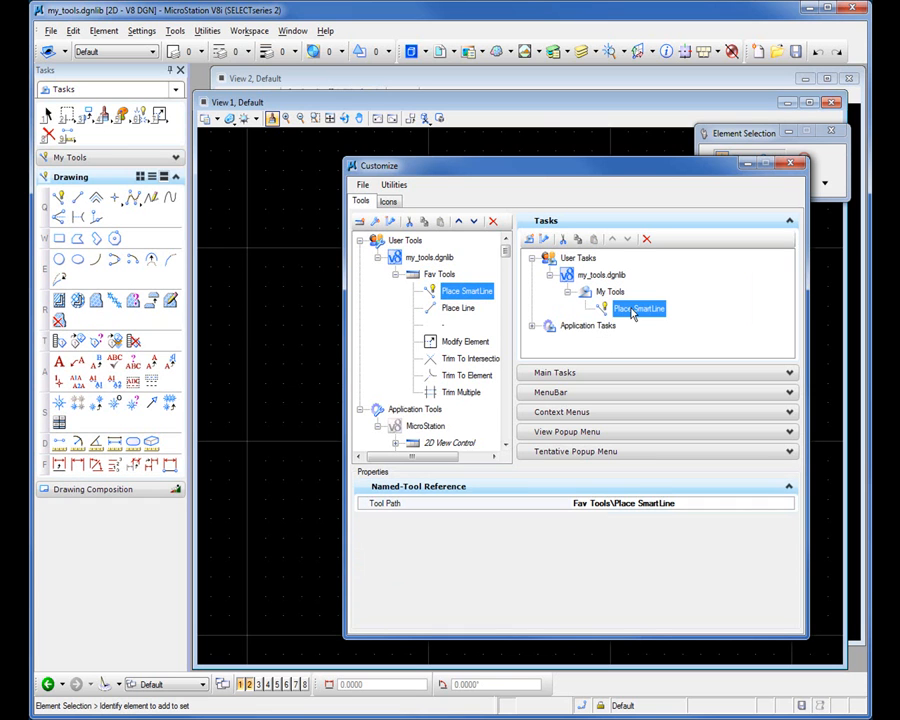
left_click(90, 157)
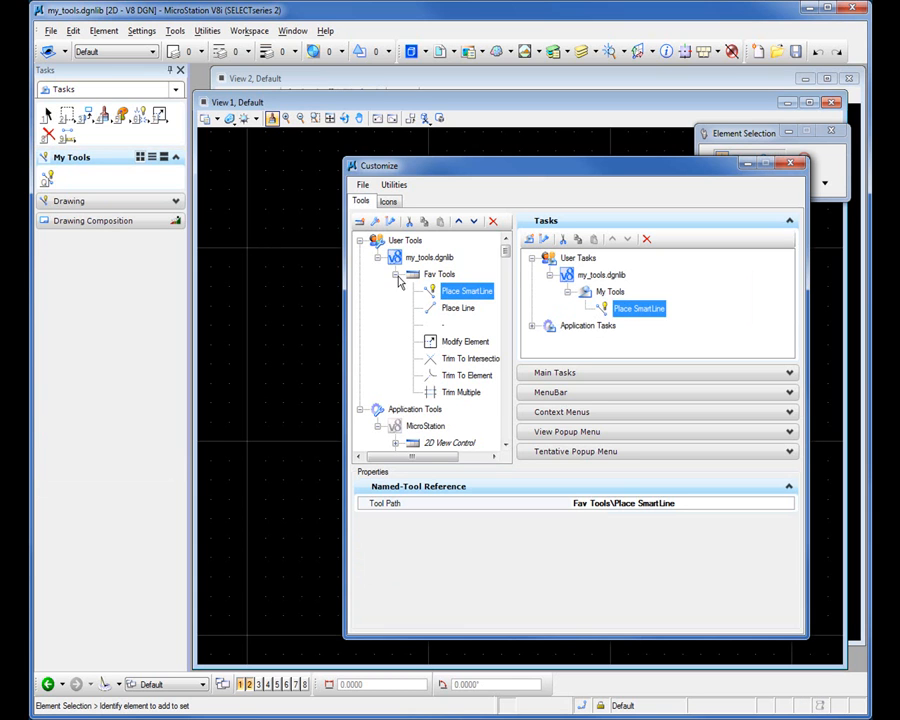
Step: Add the whole Fav Tools tool box to the My Tools task above Place SmartLine, then collapse its tool tree
left_click(439, 276)
left_click_drag(411, 279, 622, 306)
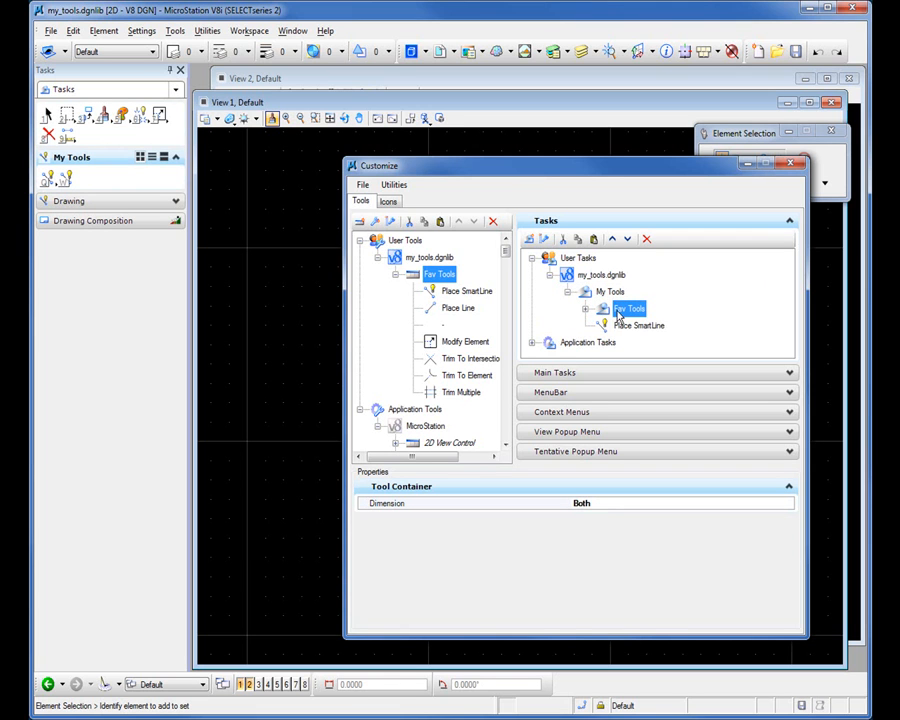
left_click(164, 158)
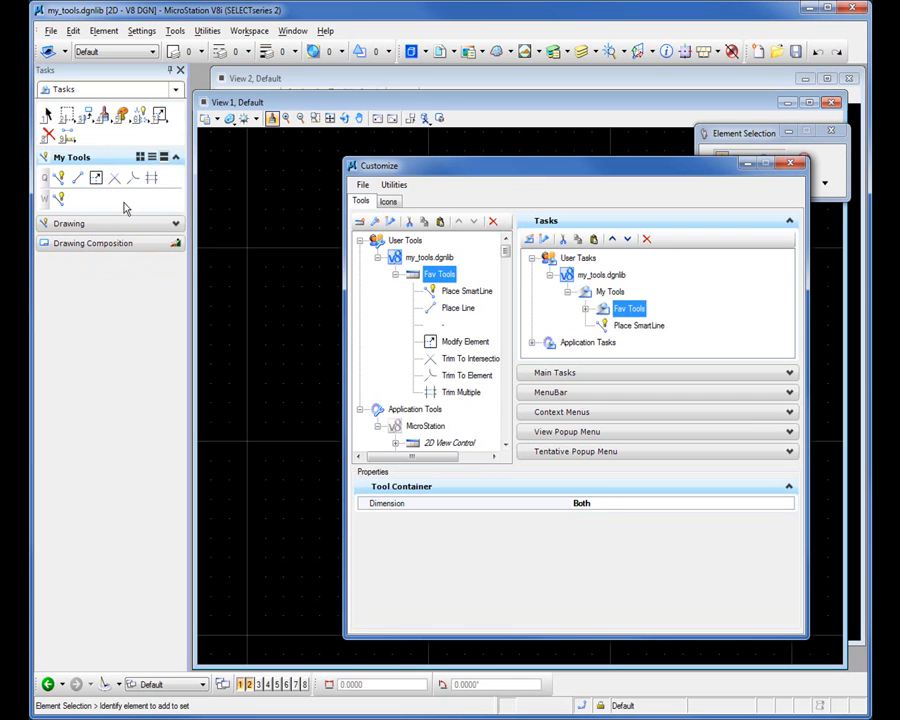
left_click(396, 274)
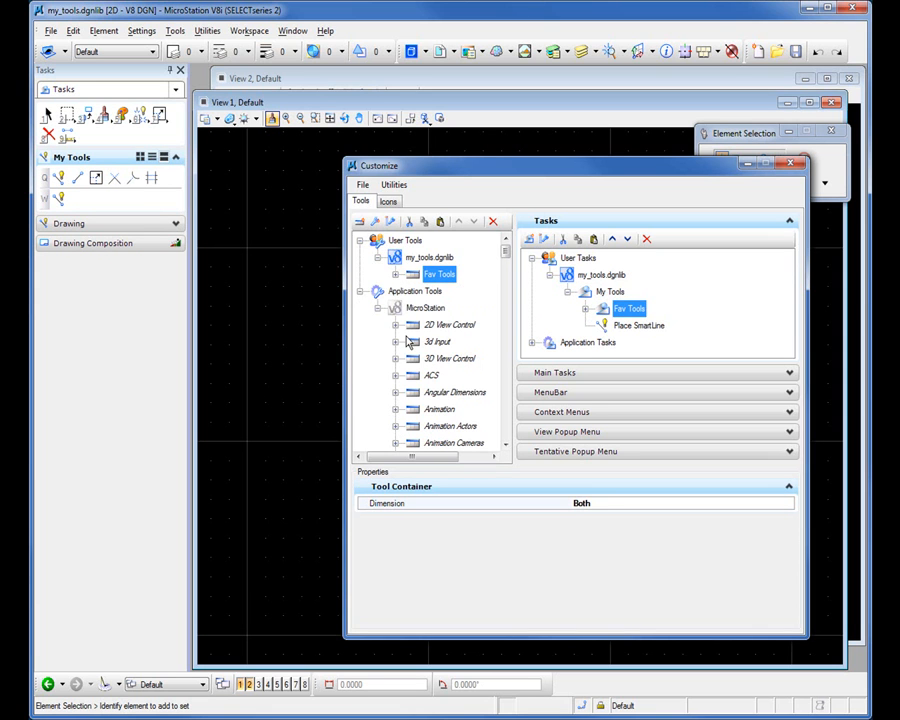
Step: Inspect the default context menu of View 1 and dismiss it
left_click_drag(446, 172, 480, 175)
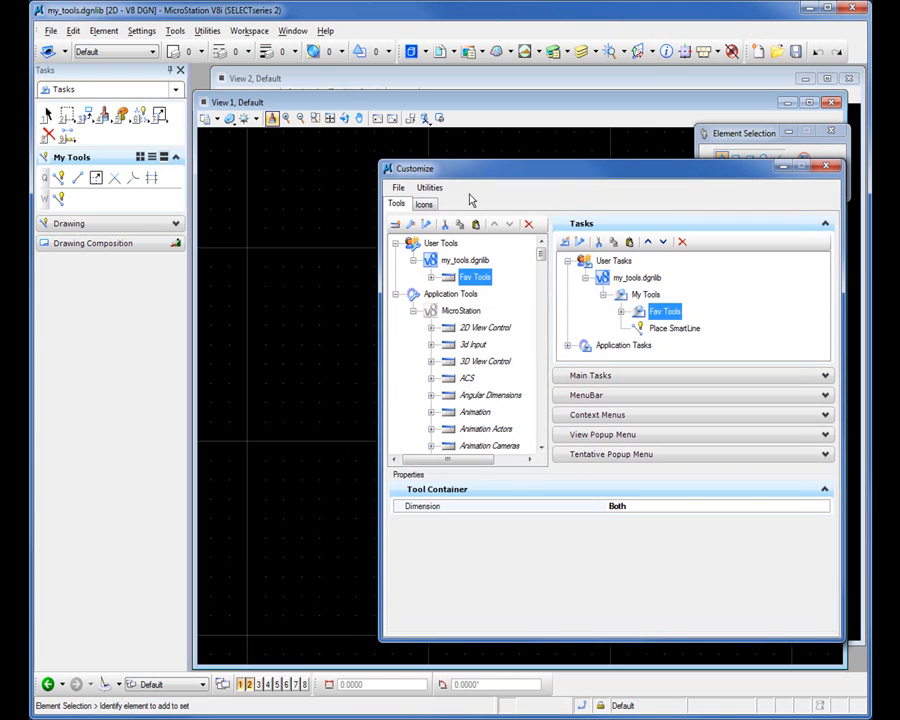
right_click(219, 283)
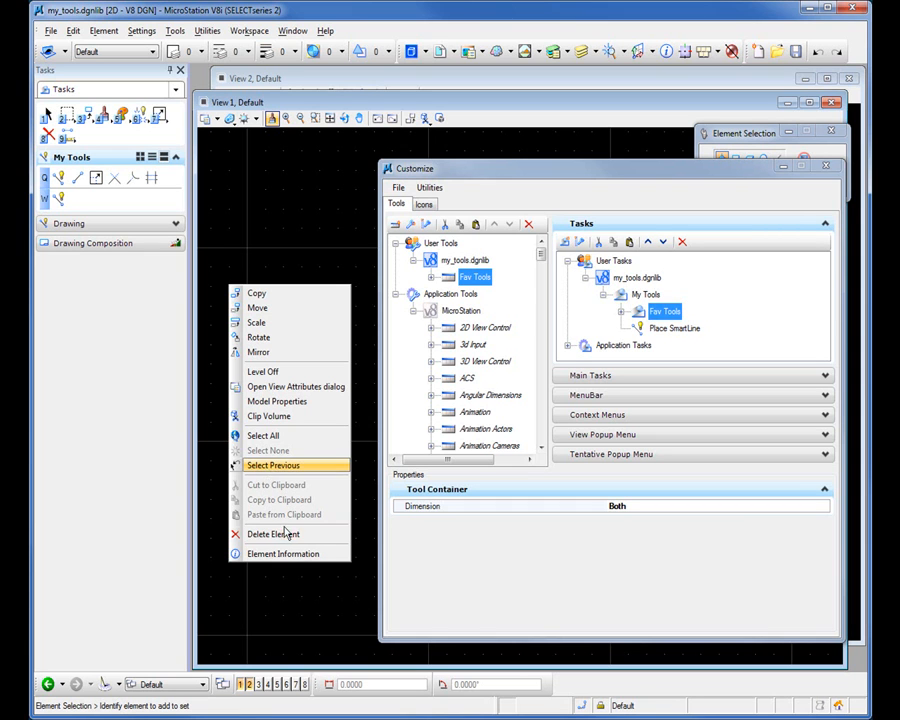
left_click(293, 590)
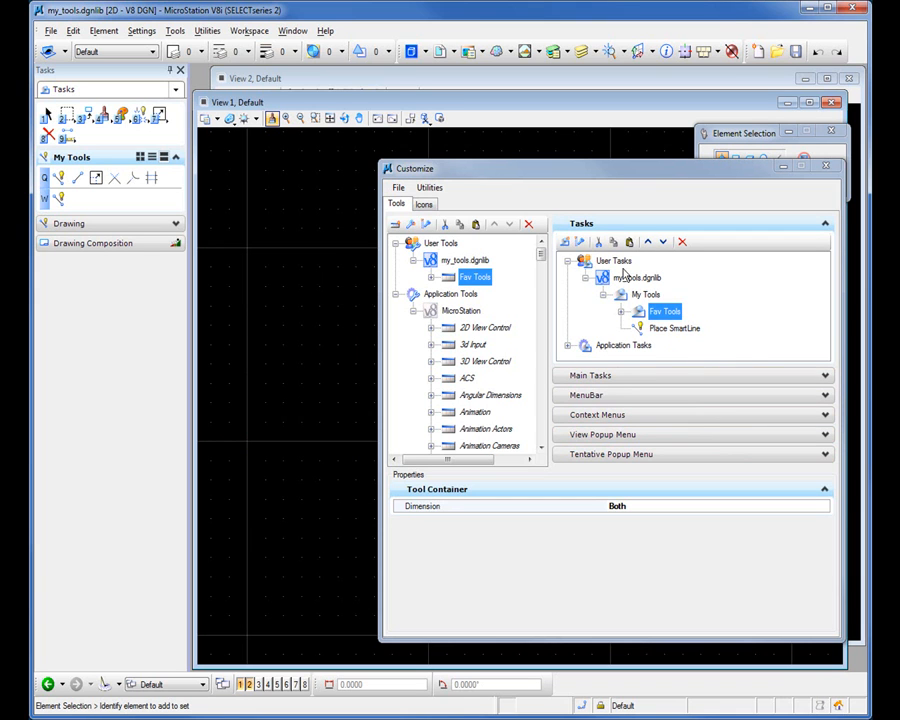
Step: Add the Place SmartLine tool from Fav Tools to the context menus of my_tools.dgnlib
left_click(600, 415)
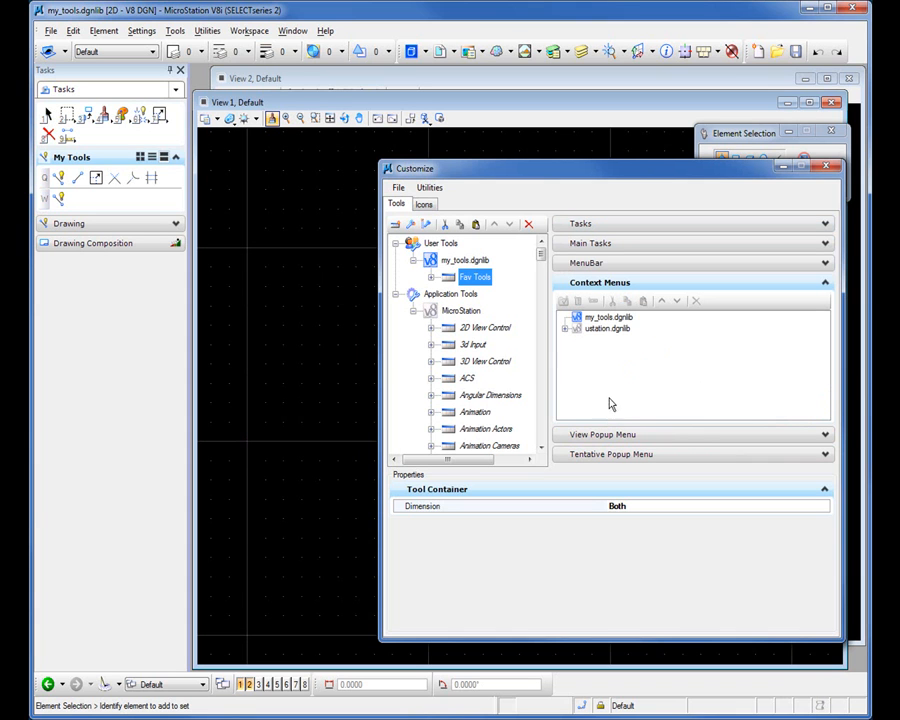
left_click(609, 318)
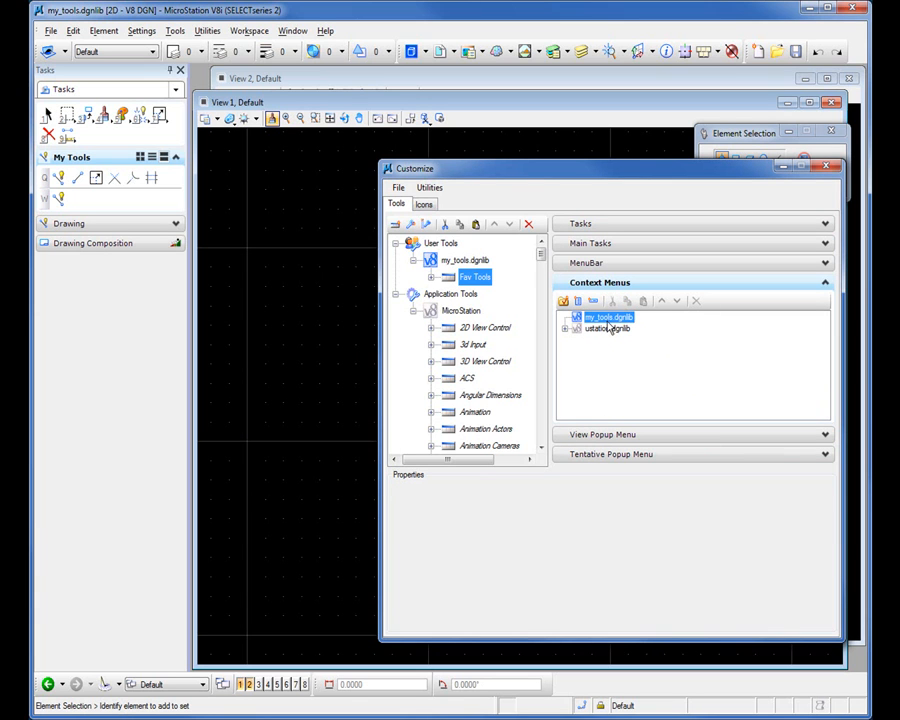
left_click(431, 277)
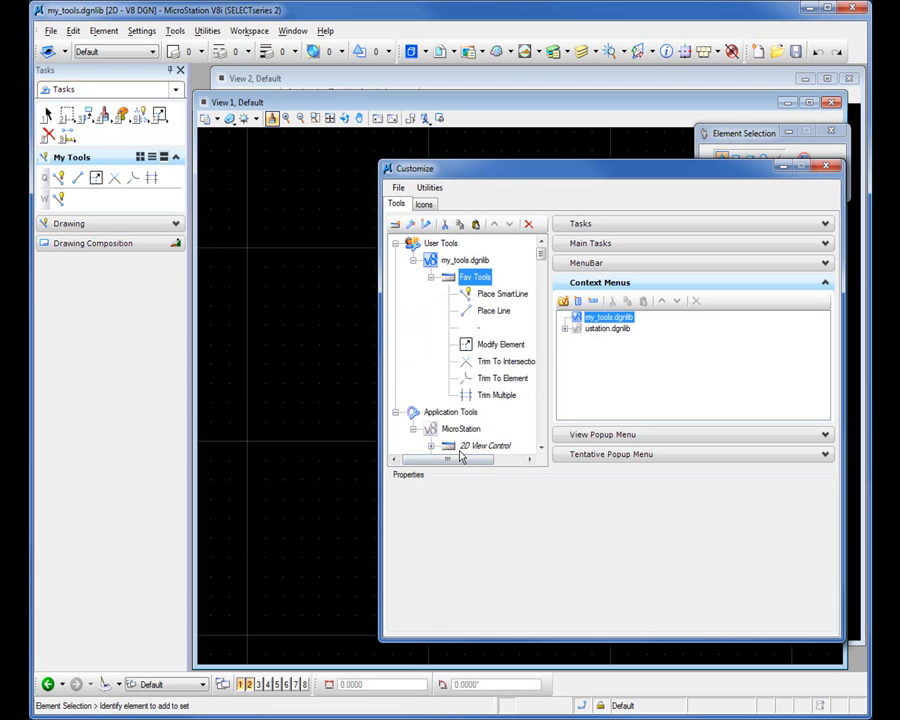
left_click(497, 297)
left_click_drag(484, 296, 604, 326)
left_click(615, 328)
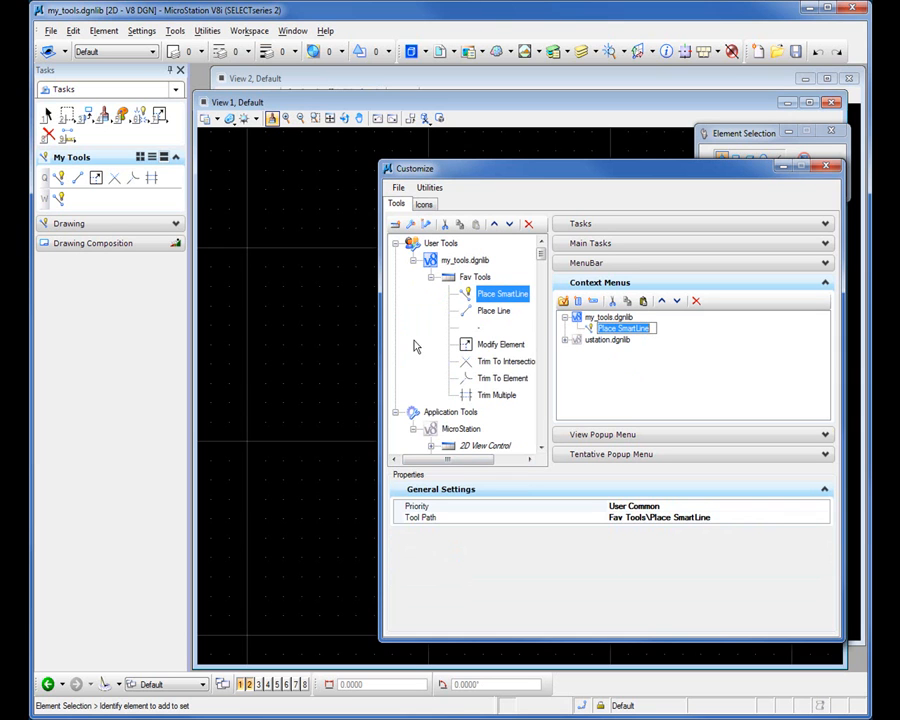
Step: Check View 1's context menu for Place SmartLine, then delete that entry from the my_tools.dgnlib context menus
left_click(218, 250)
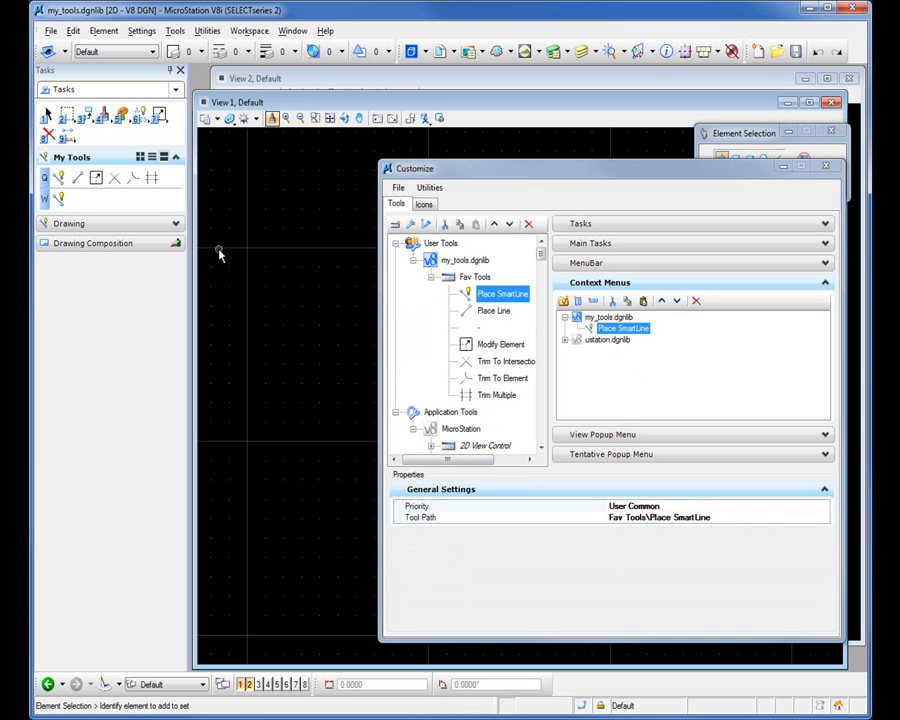
right_click(222, 234)
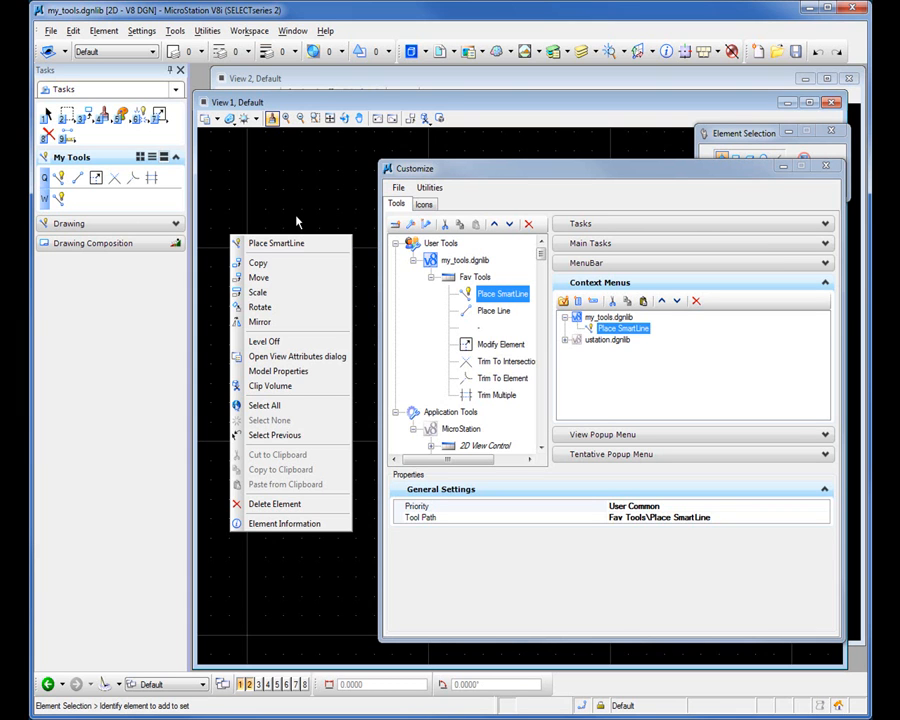
left_click(450, 275)
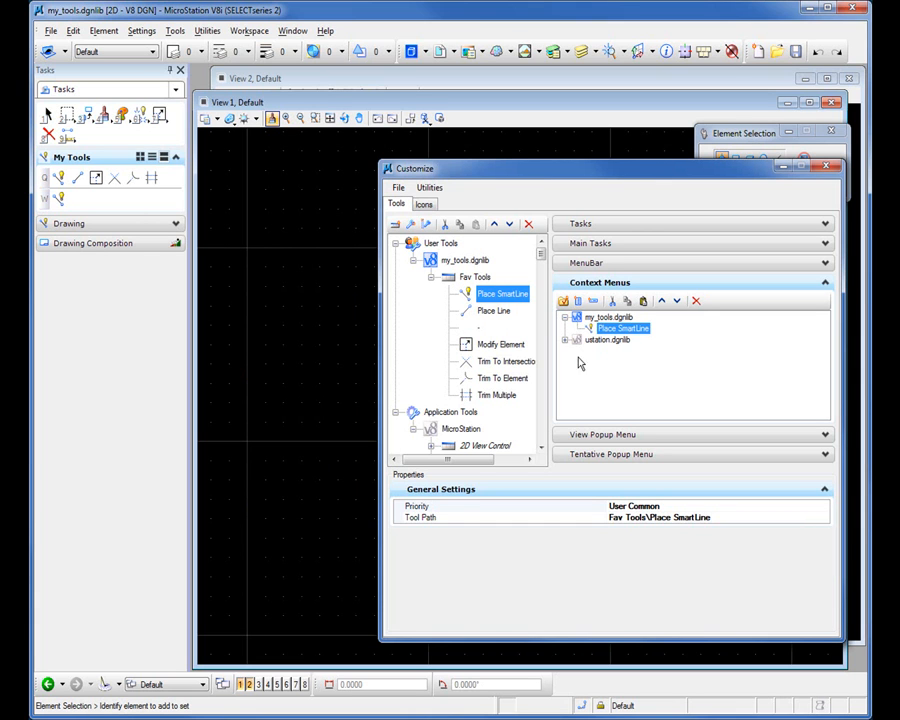
left_click(696, 301)
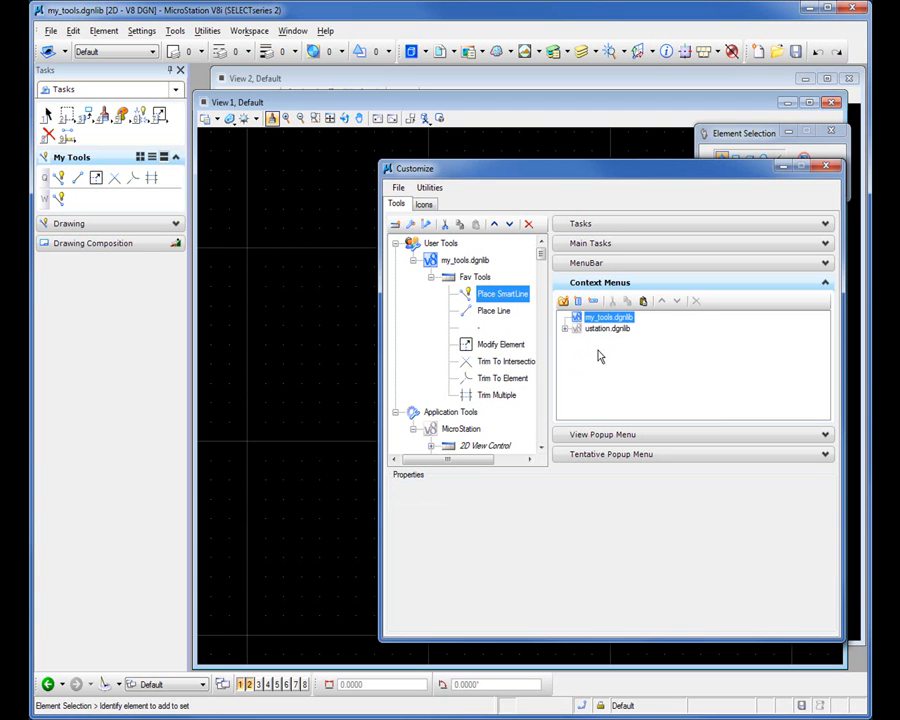
Step: Add the Drop and Dimension Tools tool boxes to the context menus of my_tools.dgnlib
left_click_drag(539, 254, 551, 313)
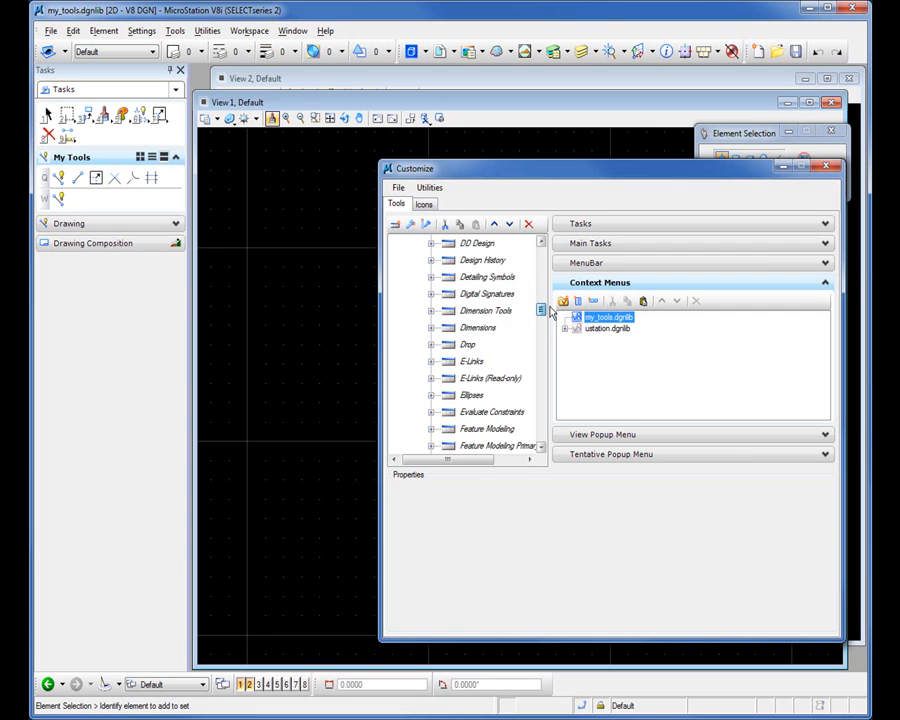
left_click(449, 345)
left_click_drag(449, 347, 598, 322)
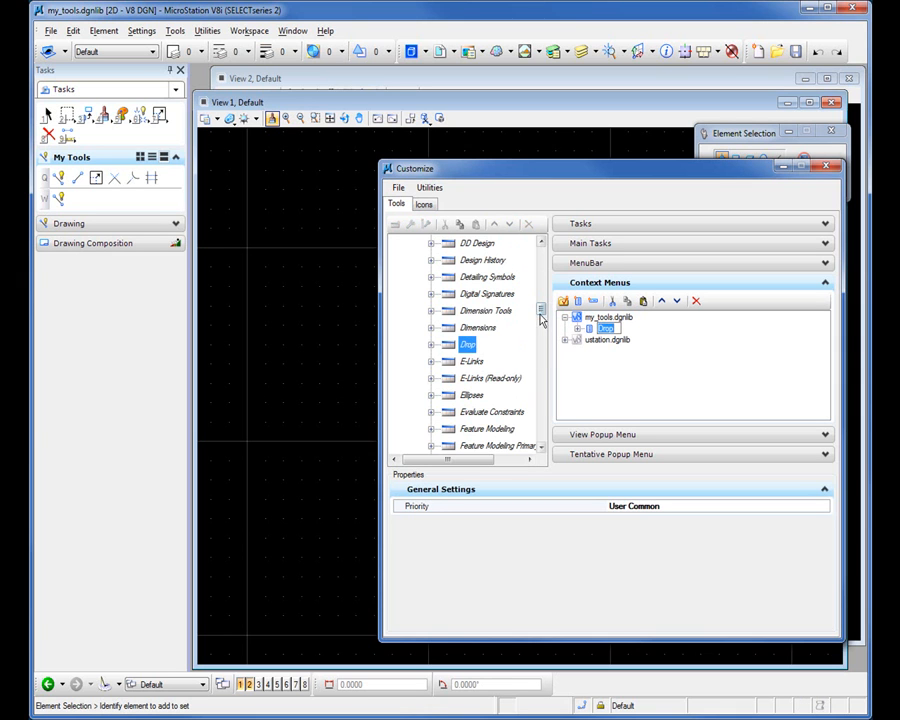
left_click(488, 311)
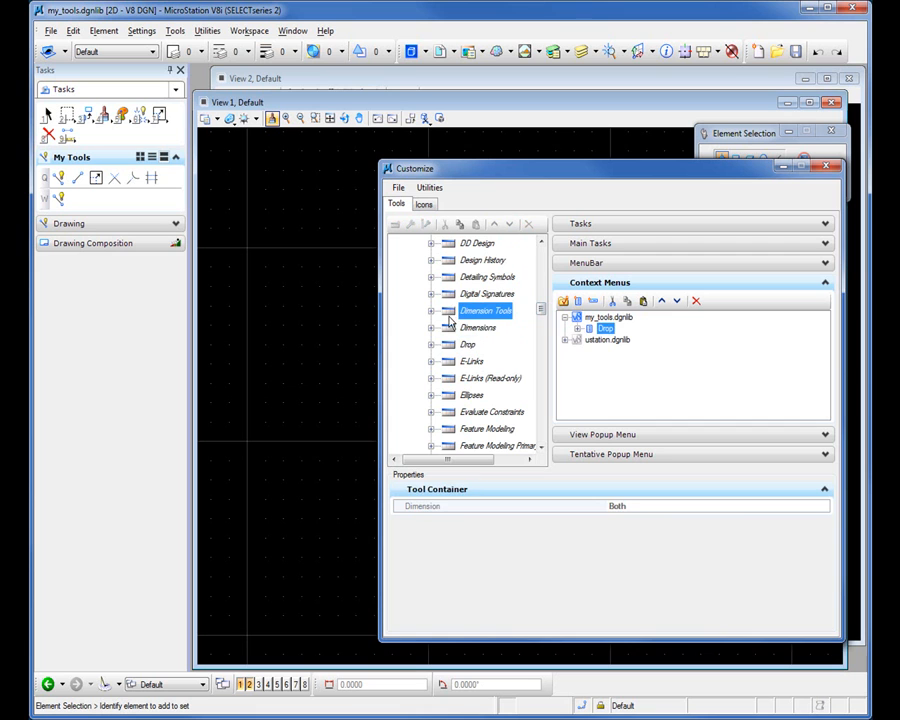
left_click_drag(580, 333, 620, 330)
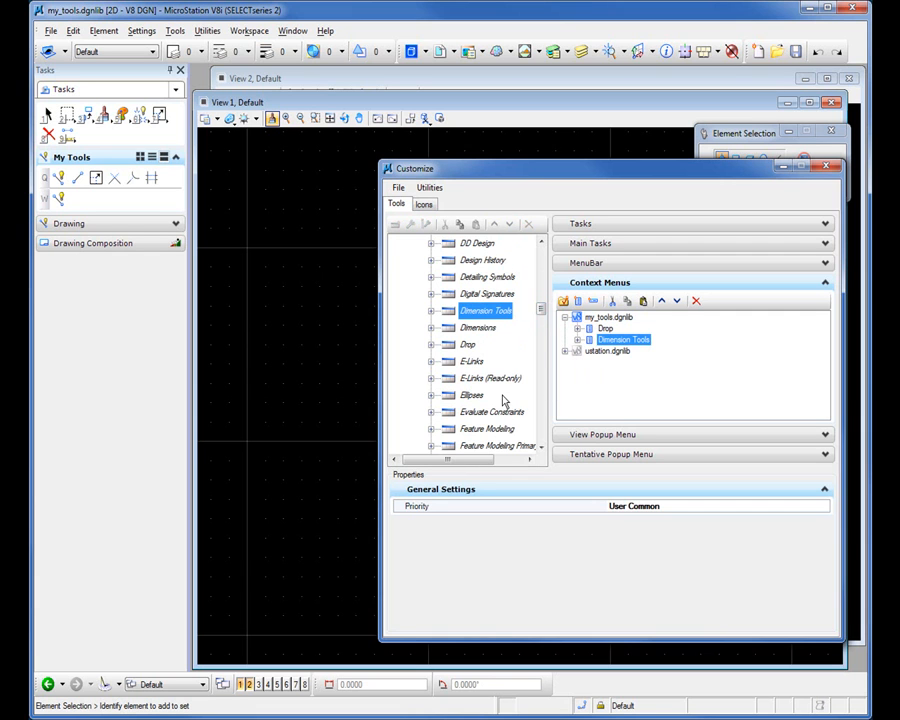
Step: Add the Hatch tool box to the context menus of my_tools.dgnlib
left_click(472, 362)
scroll(496, 396, "down", 2)
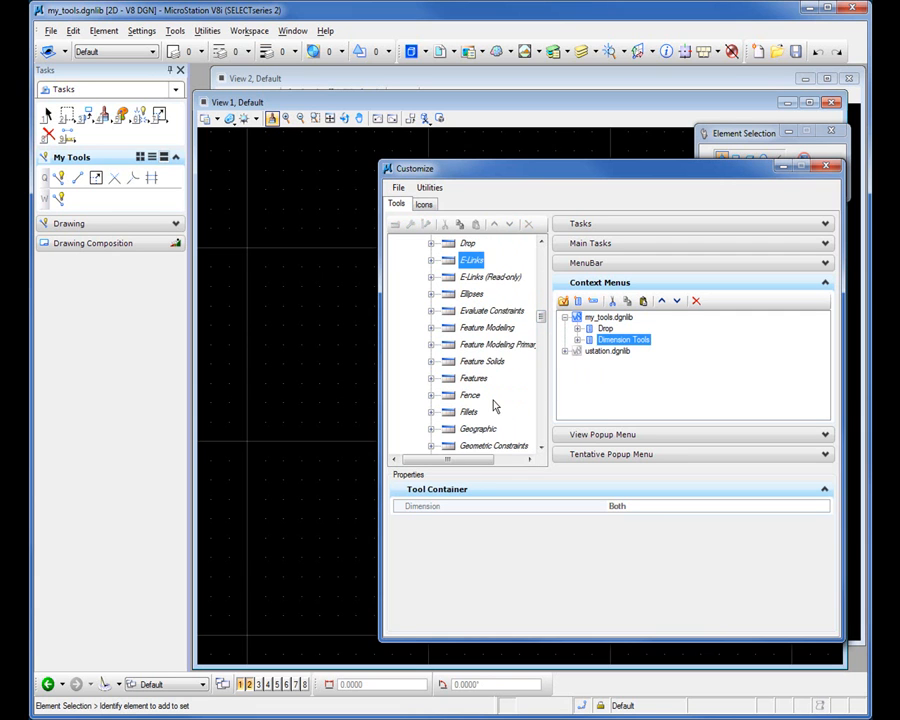
scroll(494, 406, "down", 3)
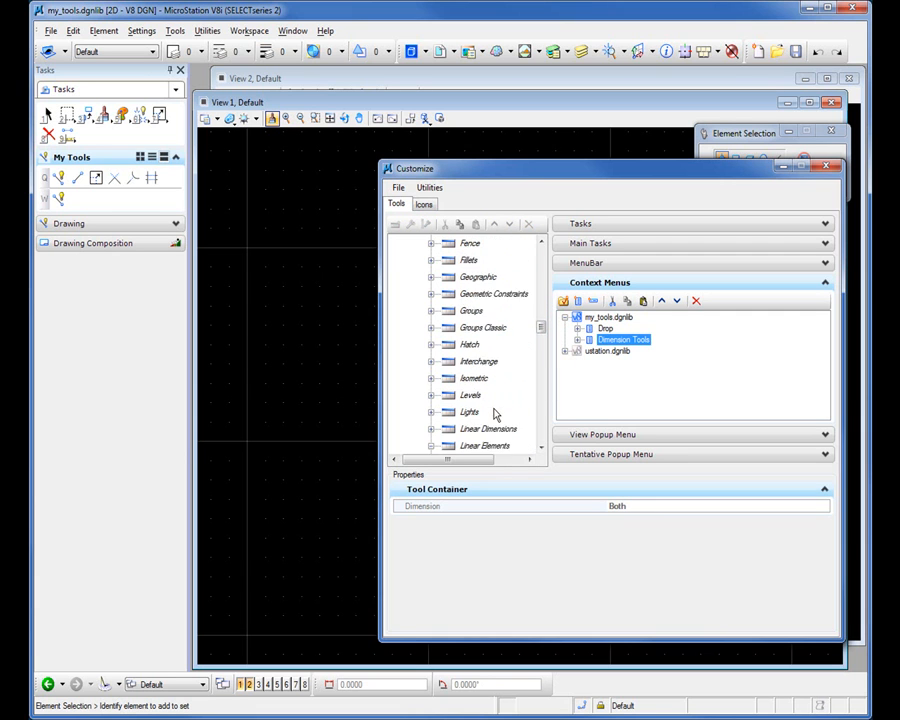
mouse_move(469, 344)
left_mouse_down()
mouse_move(596, 340)
mouse_move(616, 322)
left_mouse_up()
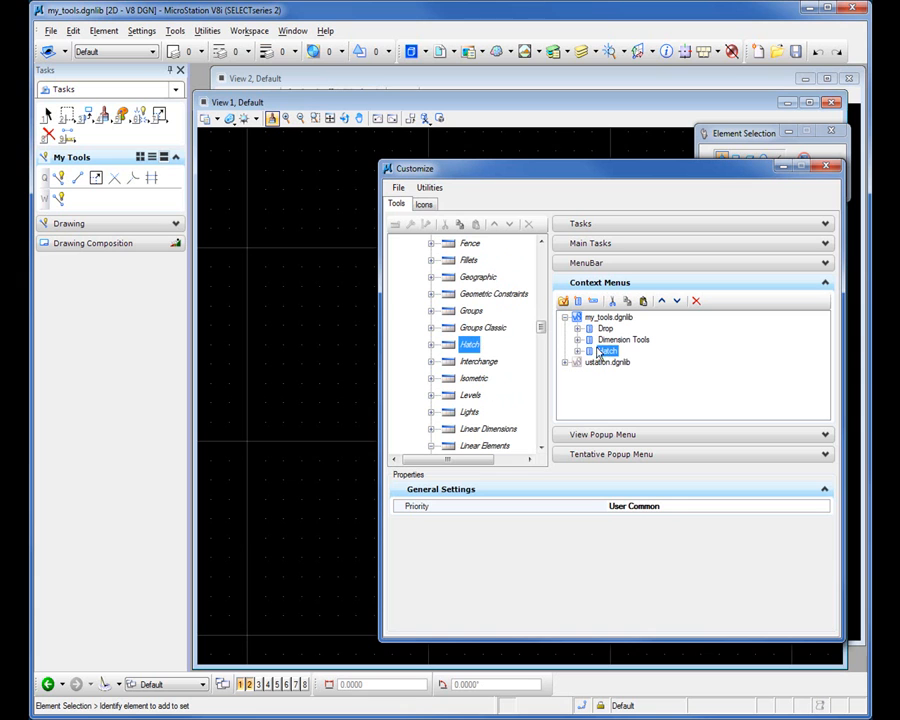
Step: Examine the tools under Drop and the added submenus in View 1's context menu, then close the Customize dialog
left_click(577, 328)
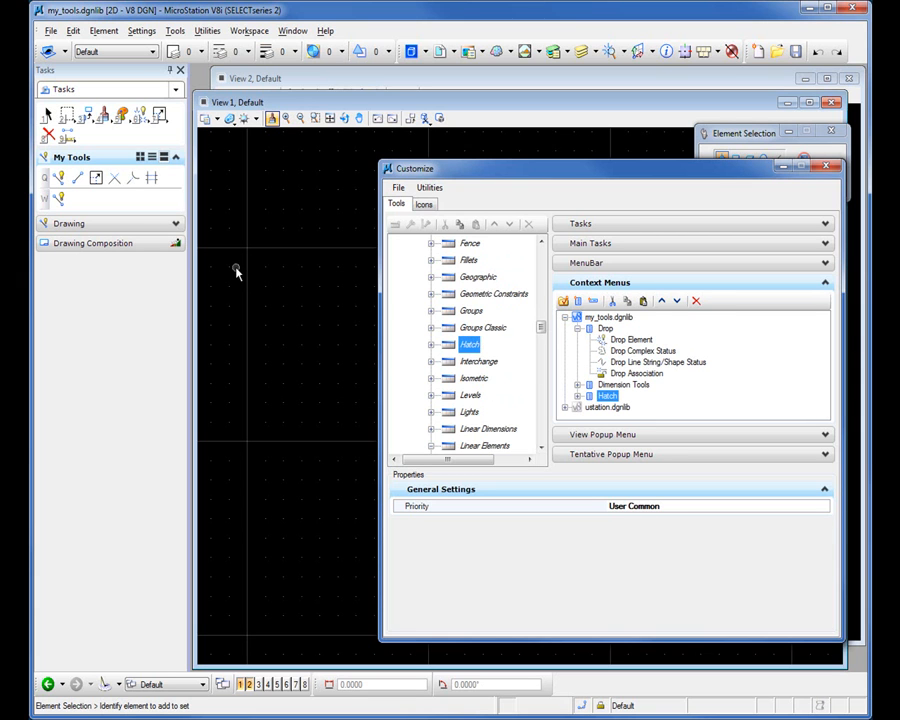
right_click(217, 234)
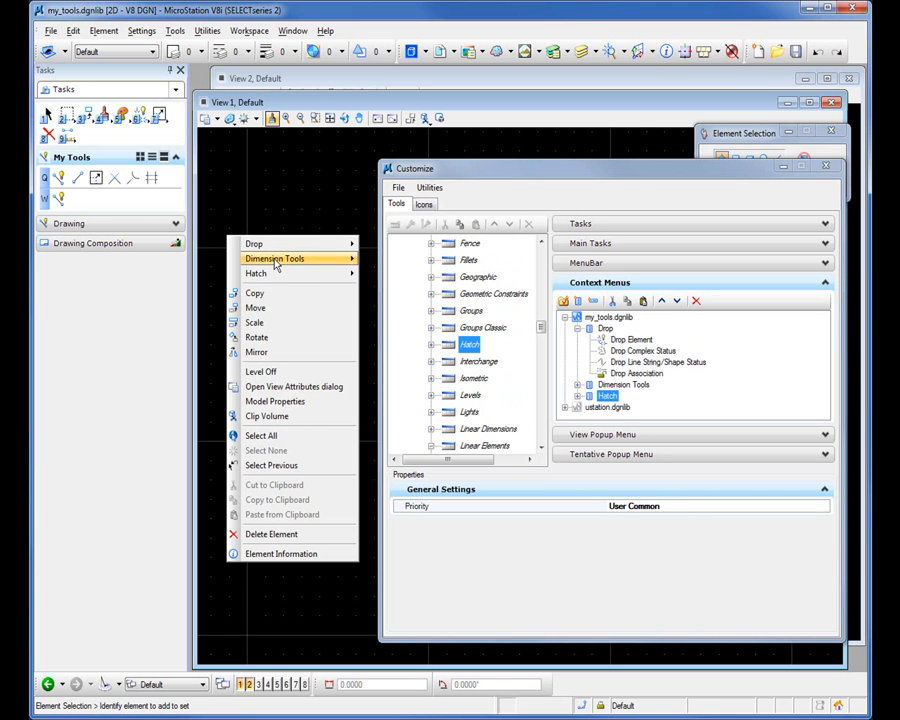
mouse_move(276, 280)
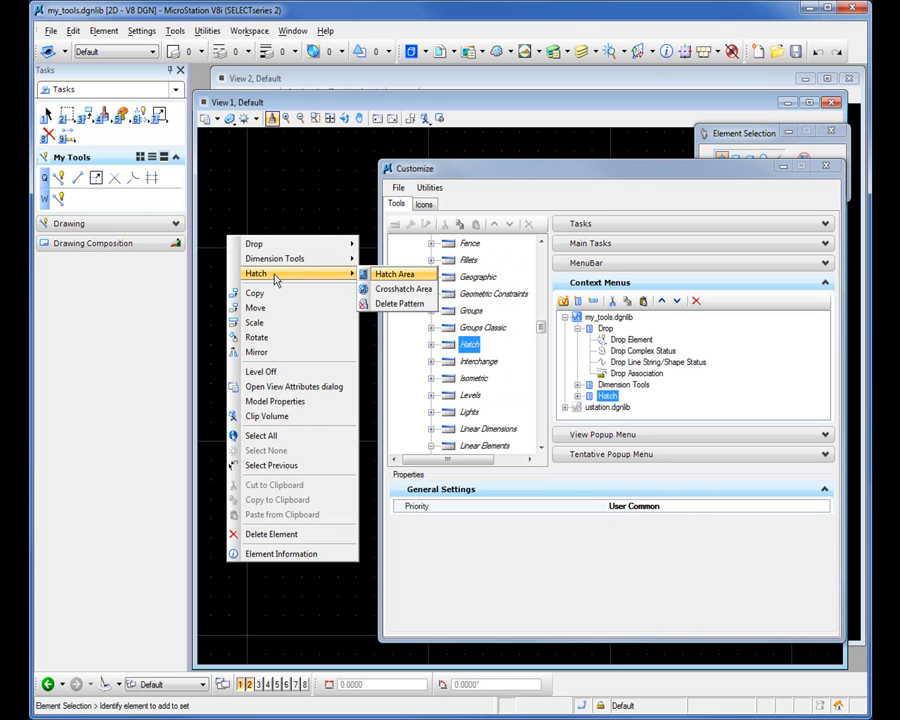
left_click(291, 212)
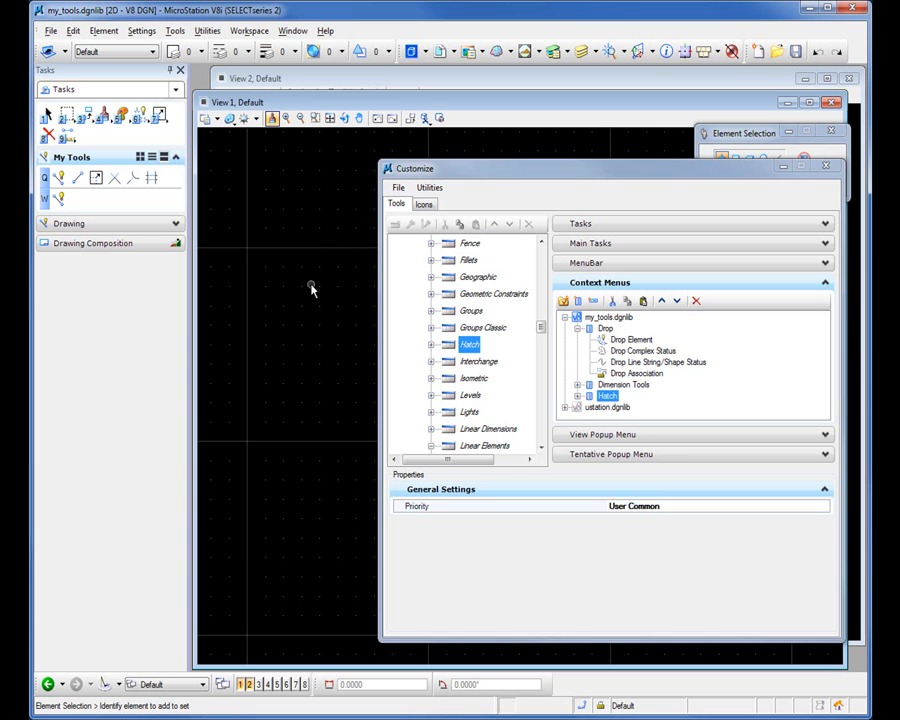
left_click_drag(808, 167, 798, 189)
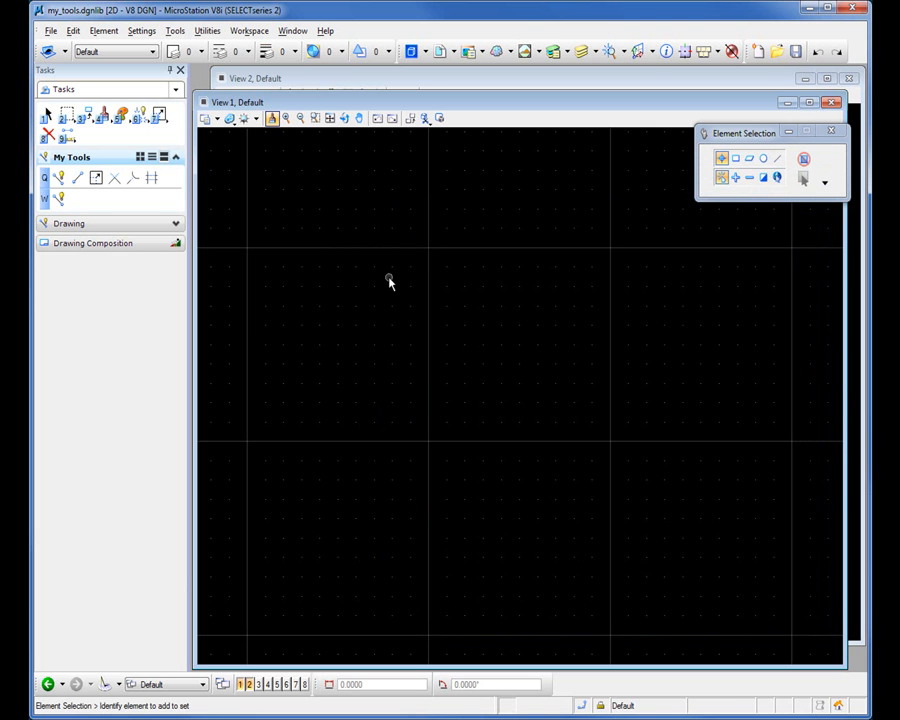
Step: Close my_tools.dgnlib and set the workspace to user examples and project Civil
left_click(50, 31)
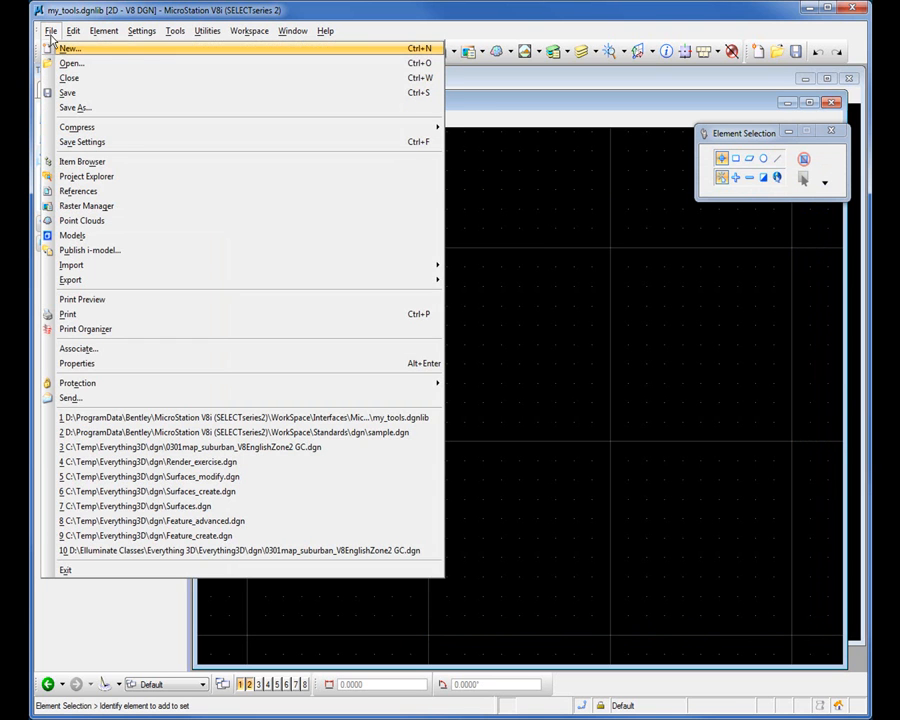
left_click(56, 62)
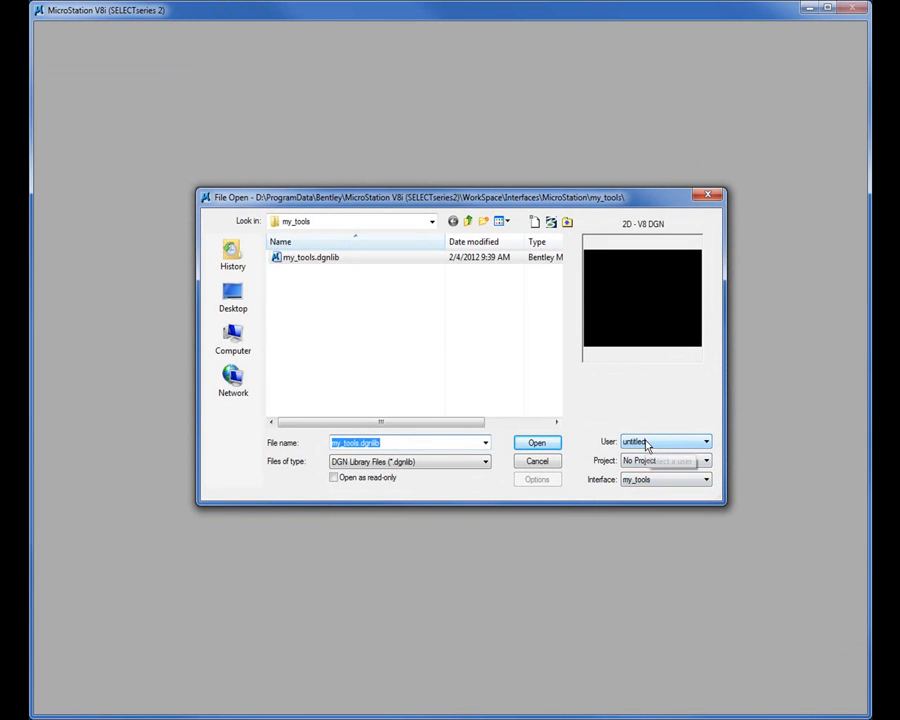
left_click(647, 443)
left_click(640, 452)
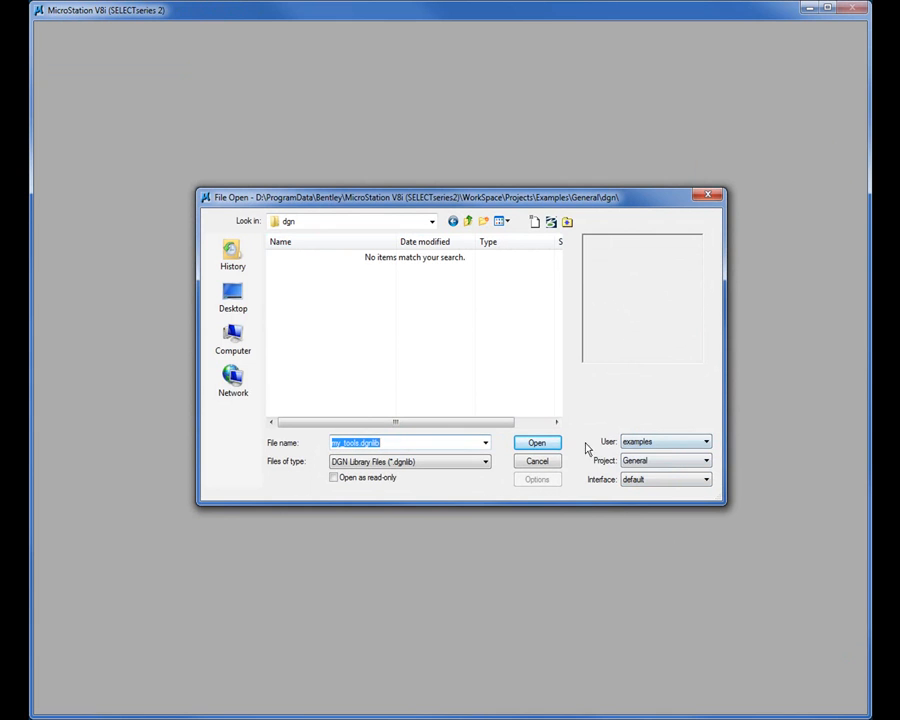
left_click(671, 462)
left_click(653, 490)
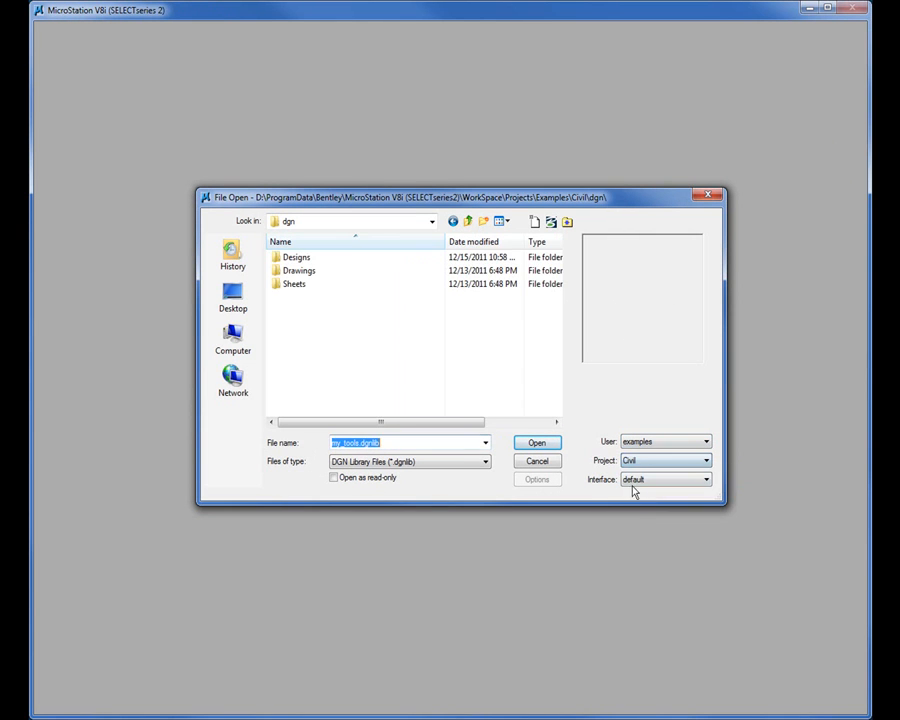
Step: List the CAD files in the Civil project's Designs folder and open BSI400-W01-Contours.dgn with the default interface
double_click(305, 258)
left_click(367, 466)
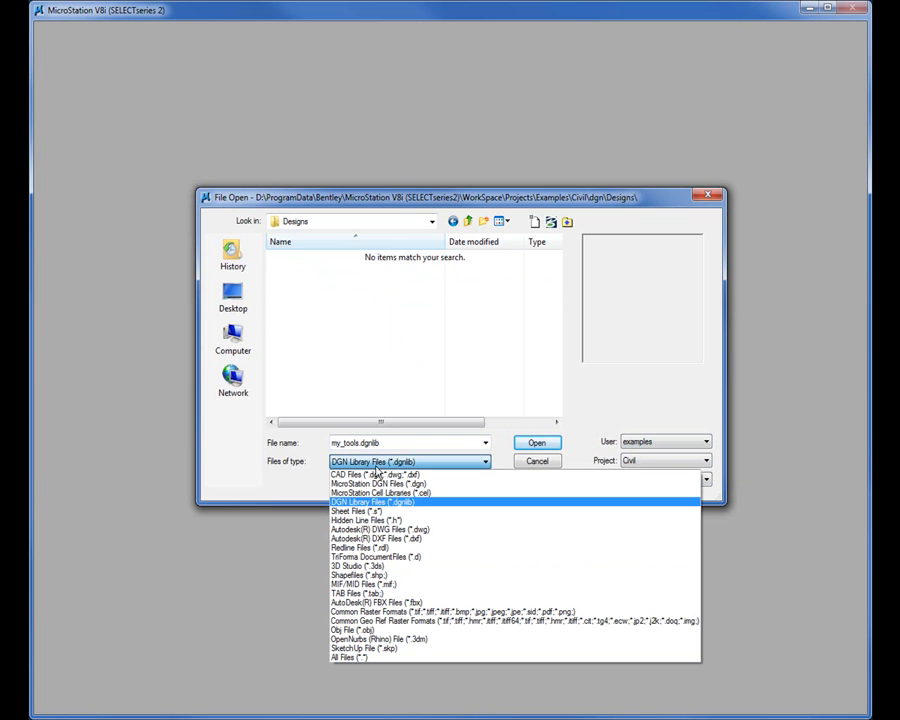
left_click(372, 475)
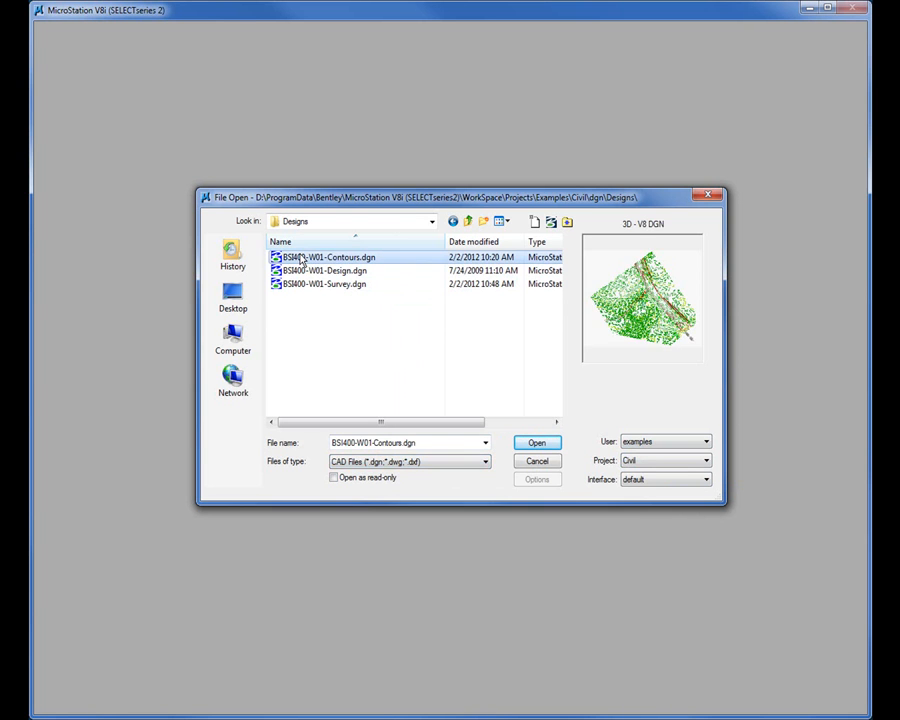
double_click(290, 258)
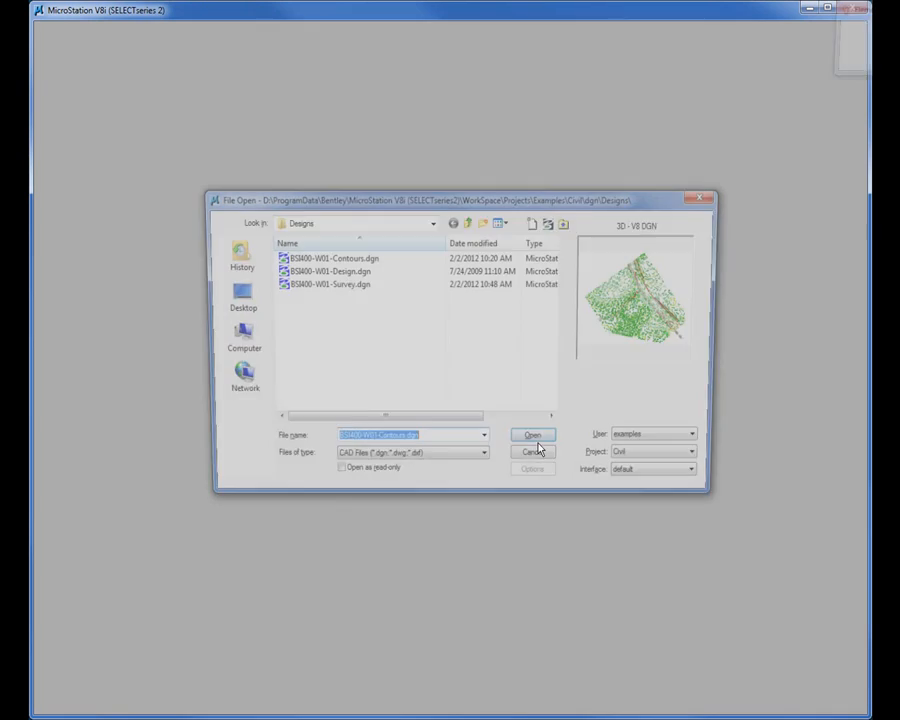
Step: Select the my_tools interface and open BSI400-W01-Contours.dgn with it
left_click(662, 480)
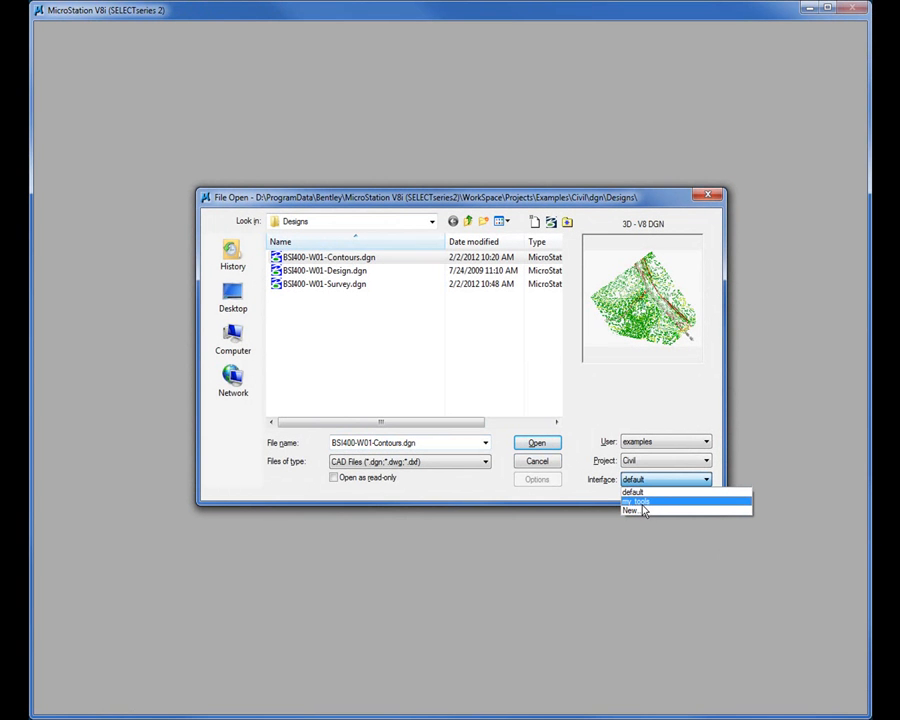
left_click(642, 504)
double_click(332, 257)
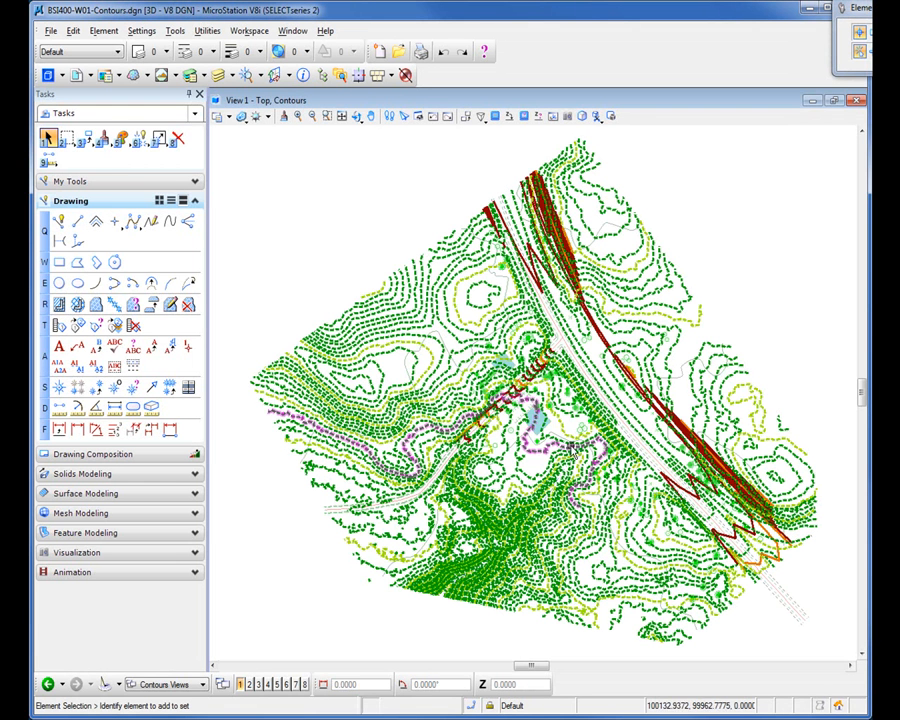
Step: Expand the My Tools task and check the customized context menu in View 1 of the contours file
left_click(79, 185)
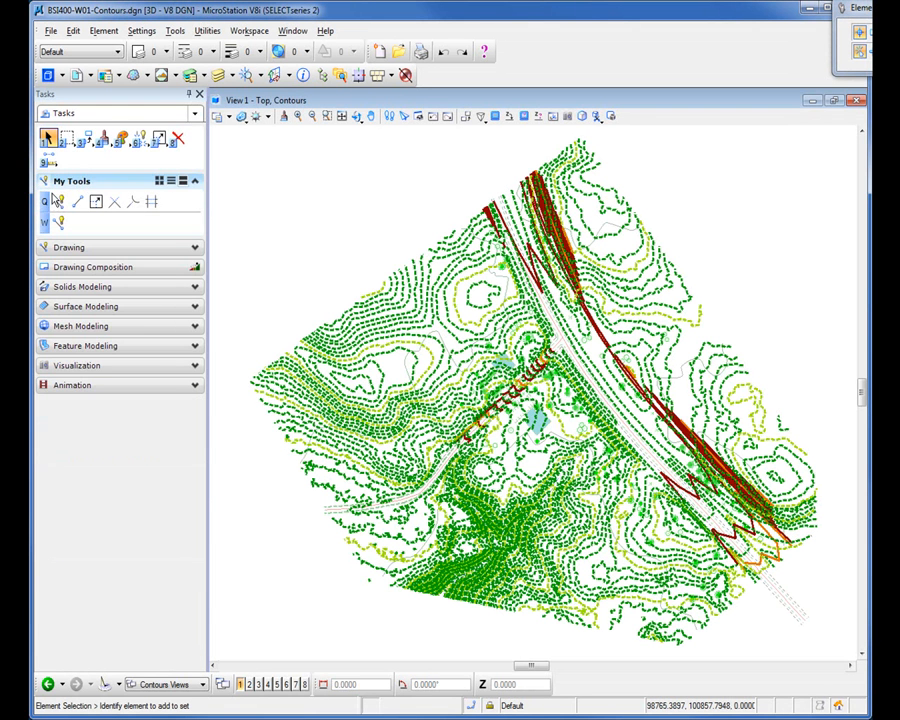
right_click(301, 209)
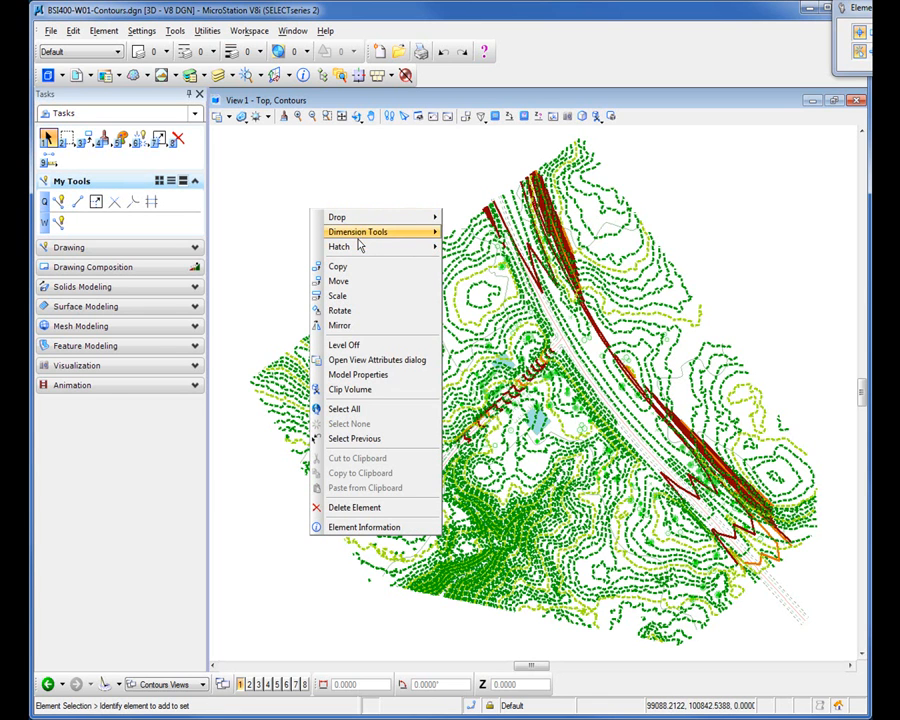
left_click(361, 194)
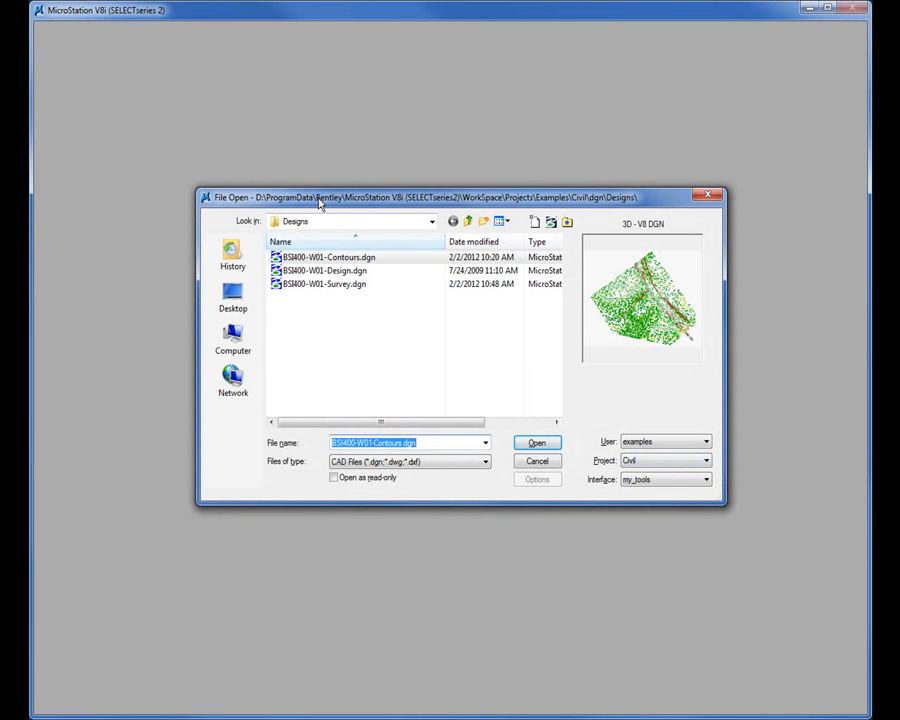
Step: Reselect my_tools among the available interfaces for the examples user and Civil project
left_click(655, 482)
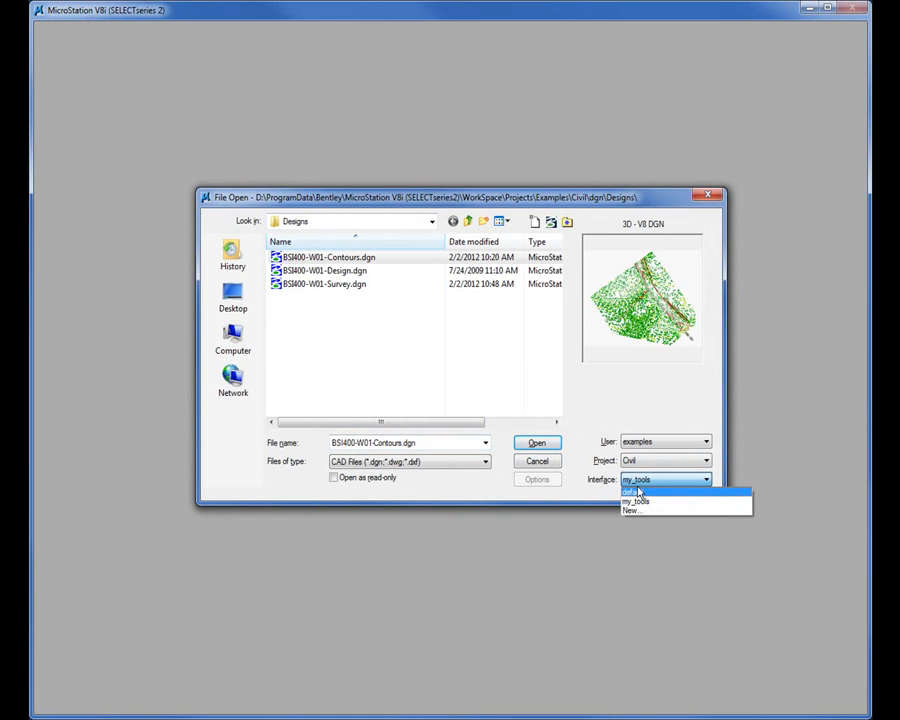
left_click(636, 501)
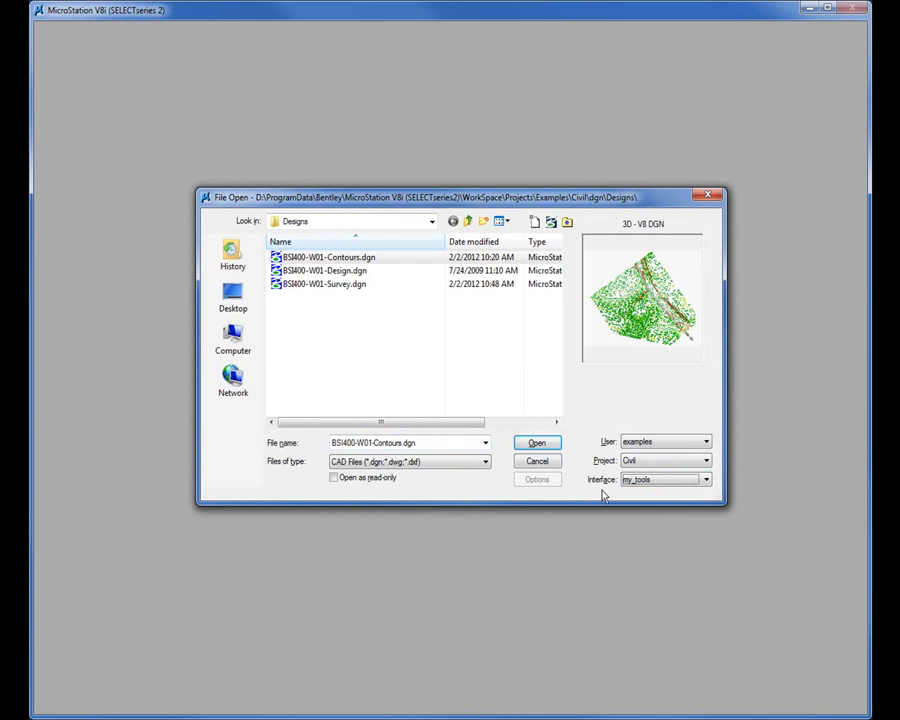